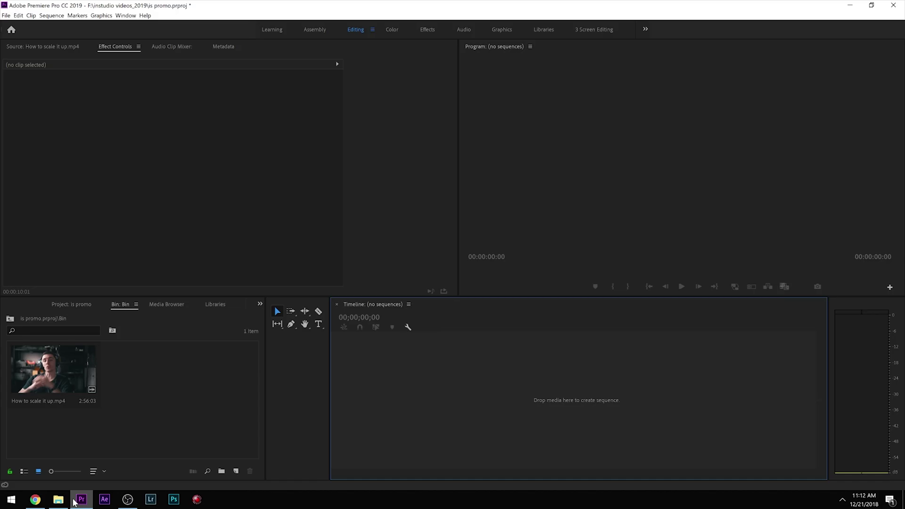
Open How to scale it up.mp4 in the Source Monitor and play a moment of it.
double_click(64, 365)
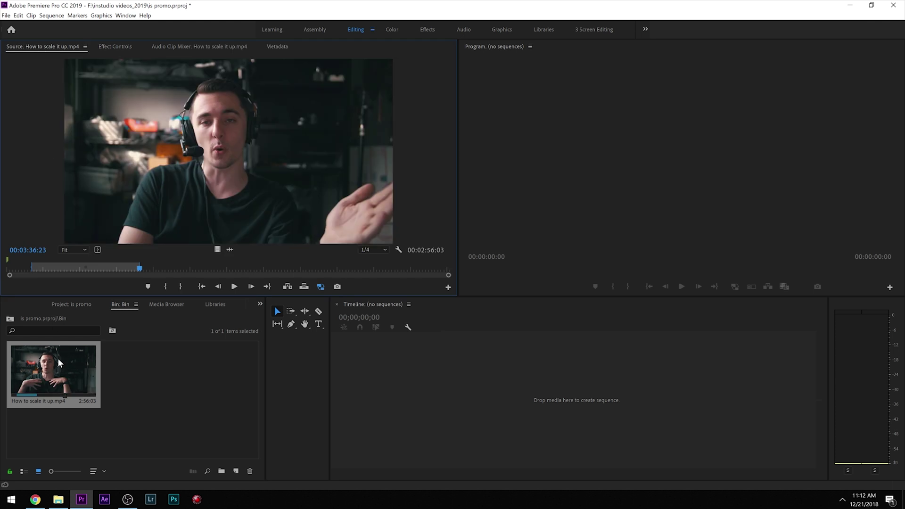
key(t)
key(space)
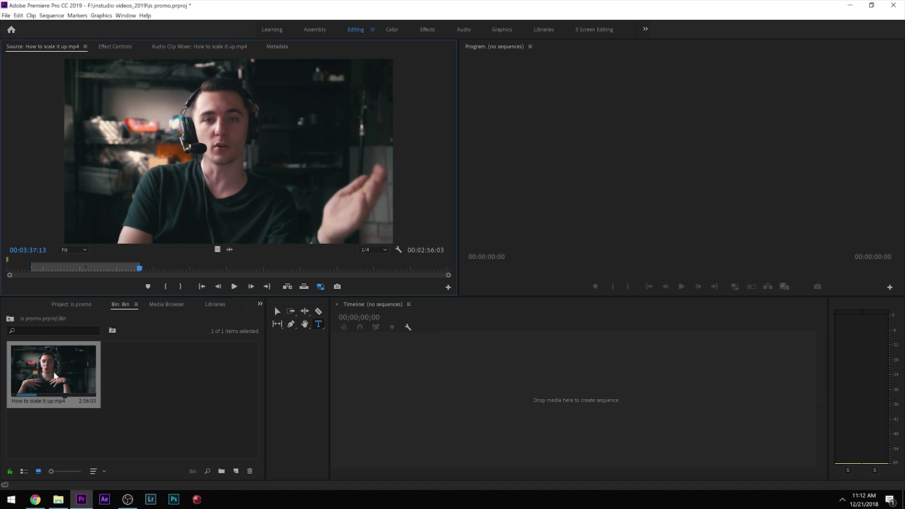
Check the image size and frame rate in the properties of How to scale it up.mp4, and close the properties.
right_click(55, 376)
click(75, 110)
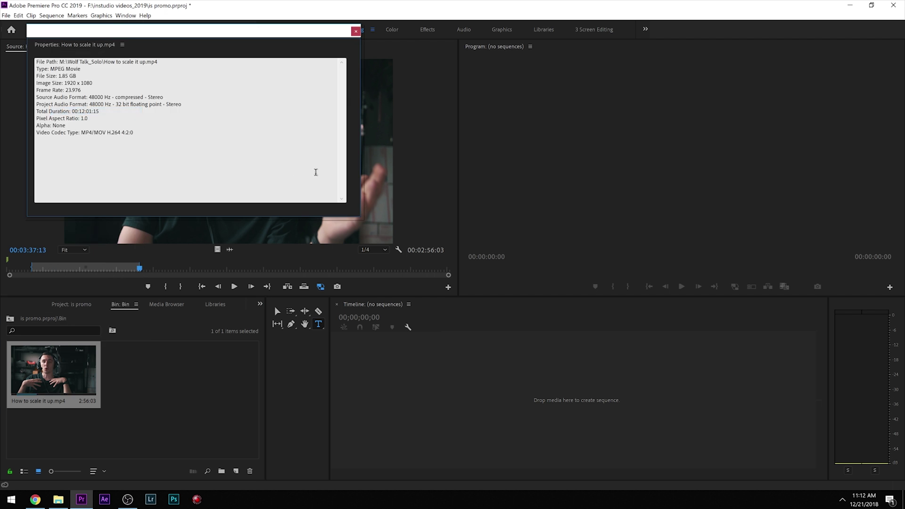
mouse_move(65, 84)
mouse_down()
mouse_move(100, 83)
mouse_move(55, 90)
mouse_up()
click(99, 83)
click(55, 90)
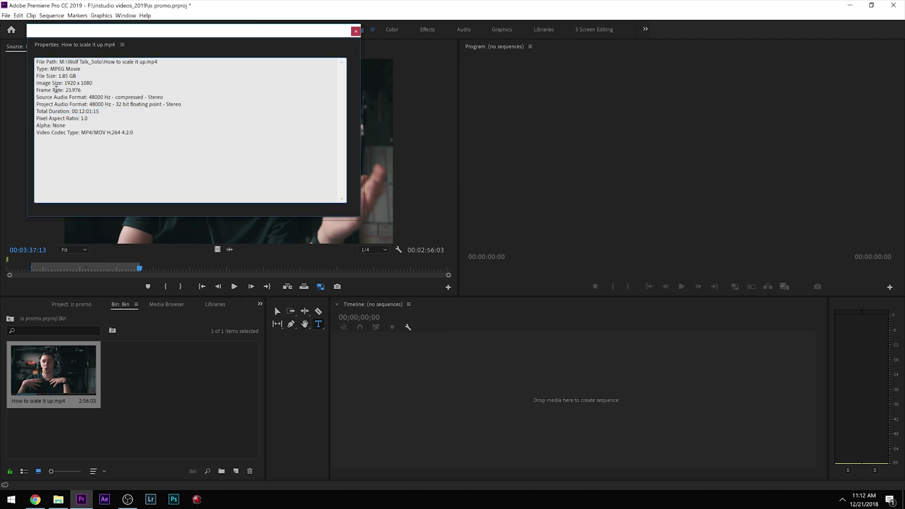
click(354, 31)
Create a sequence from How to scale it up.mp4 and play back its opening seconds.
drag(19, 381, 237, 471)
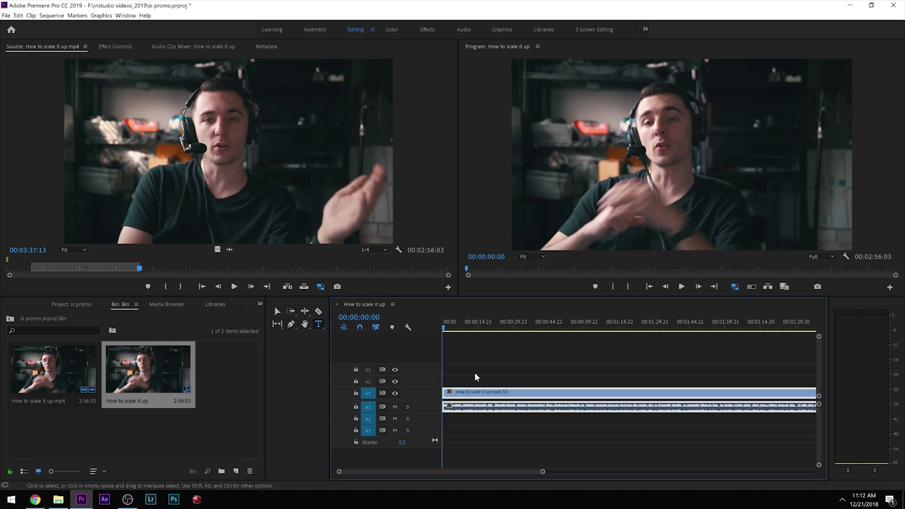
click(457, 331)
key(space)
key(minus)
key(minus)
key(minus)
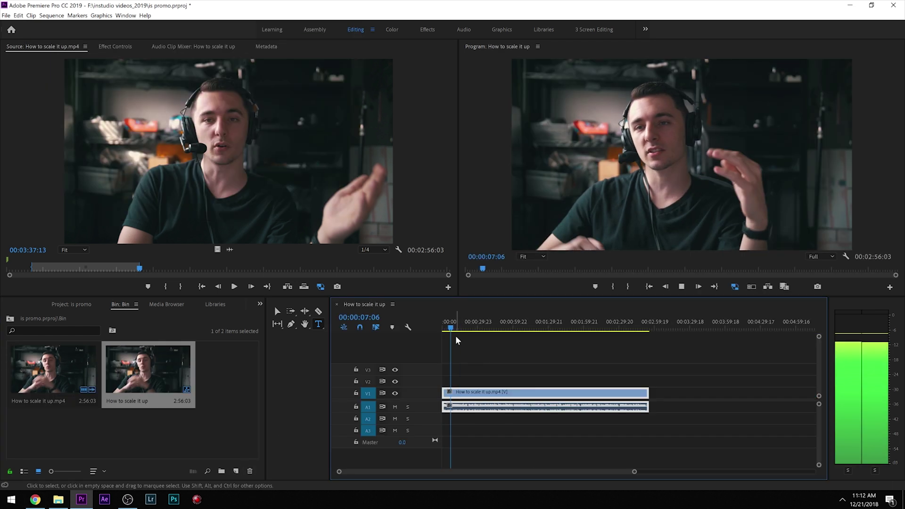
key(equal)
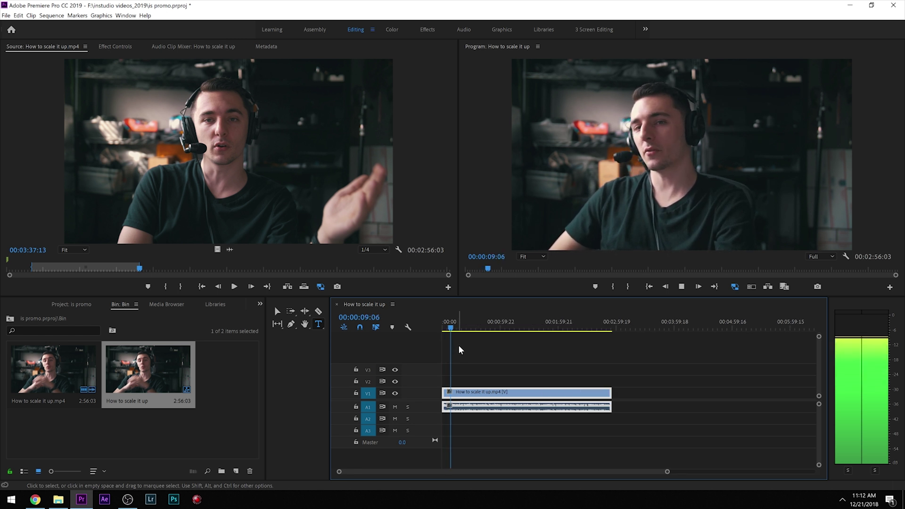
key(space)
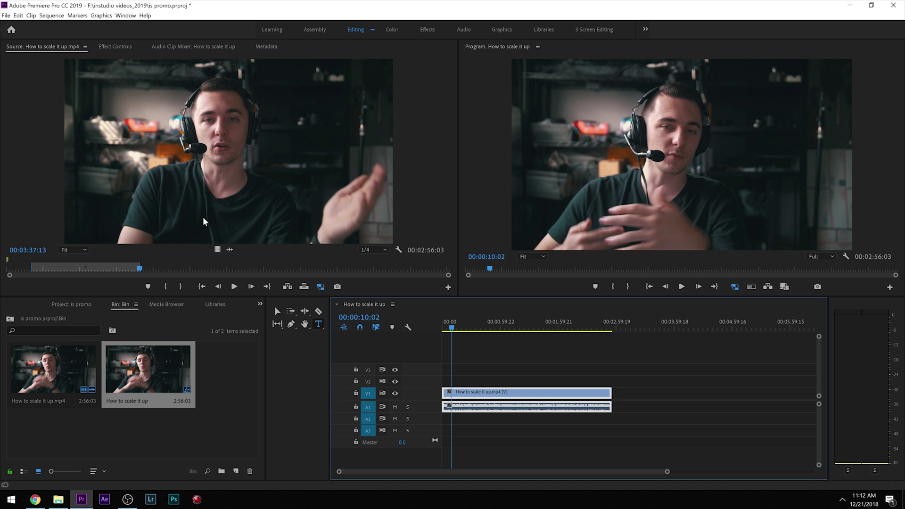
key(v)
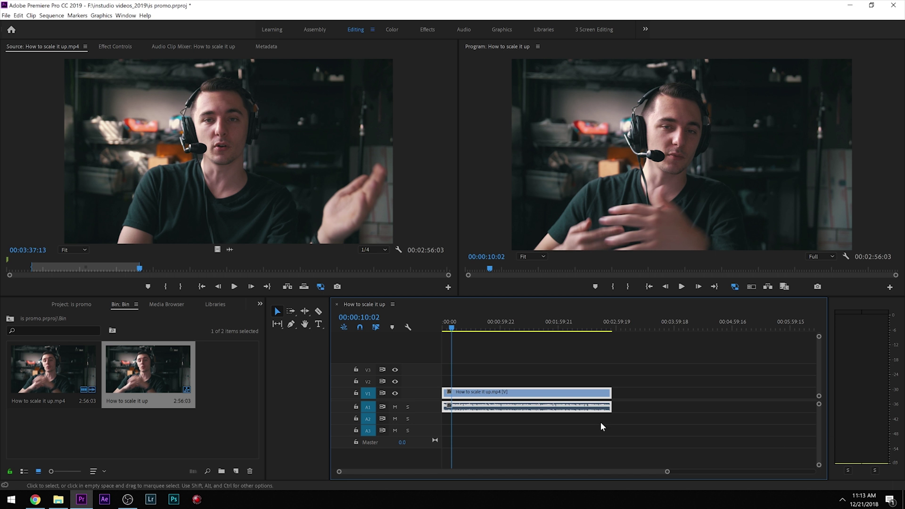
Cut a one-frame piece out of the clip with the Razor tool just before 00:00:11:02.
click(500, 329)
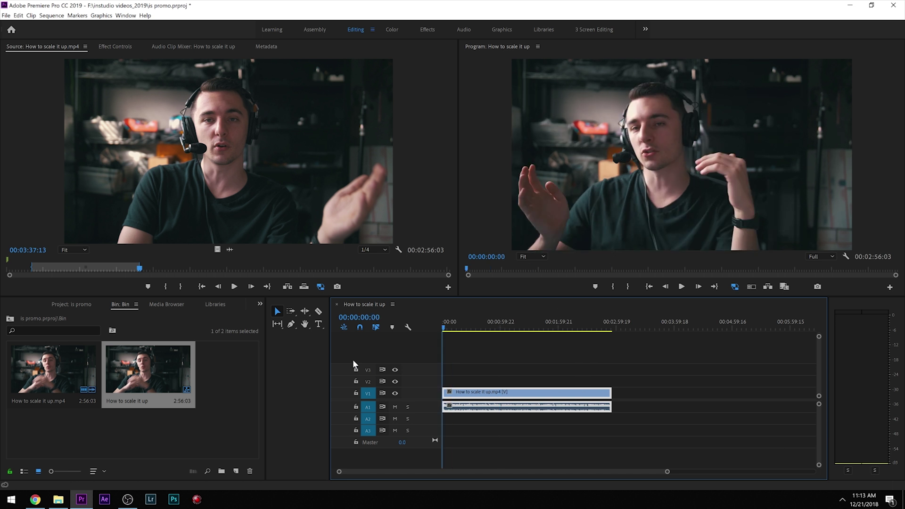
key(backslash)
key(Home)
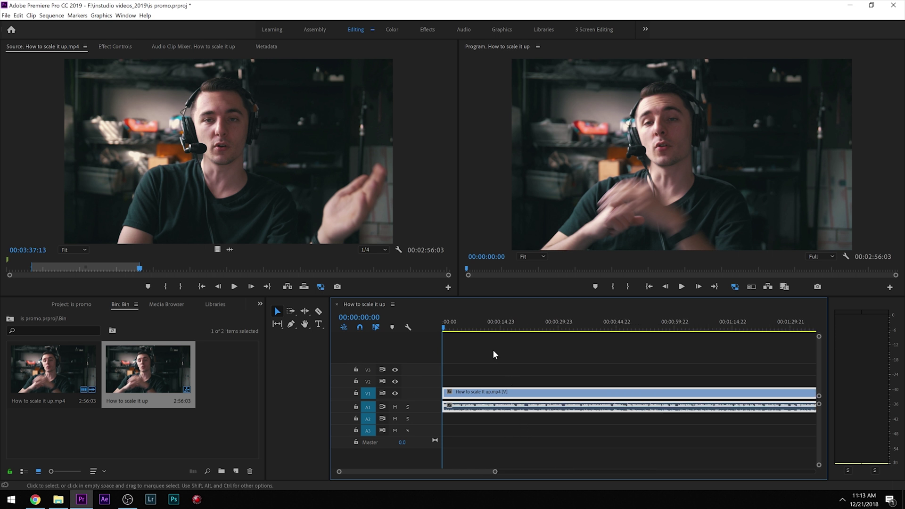
click(485, 325)
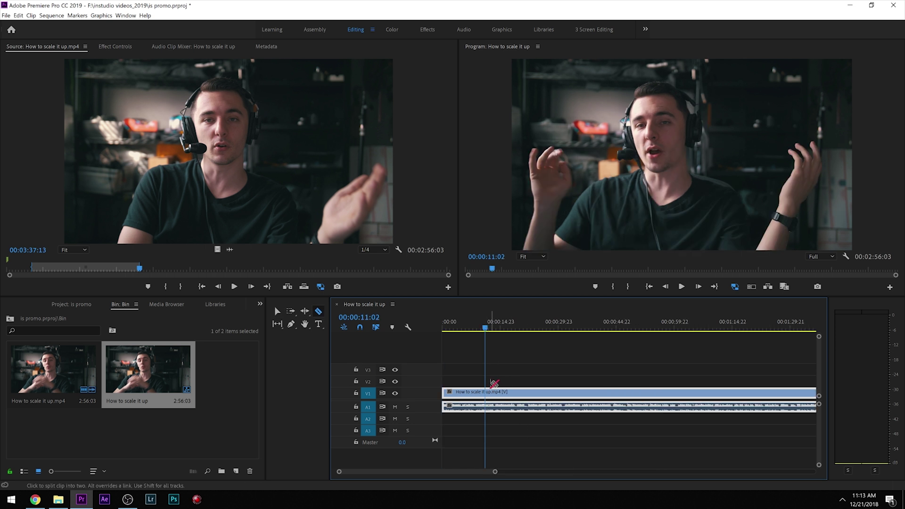
key(equal)
key(equal)
key(t)
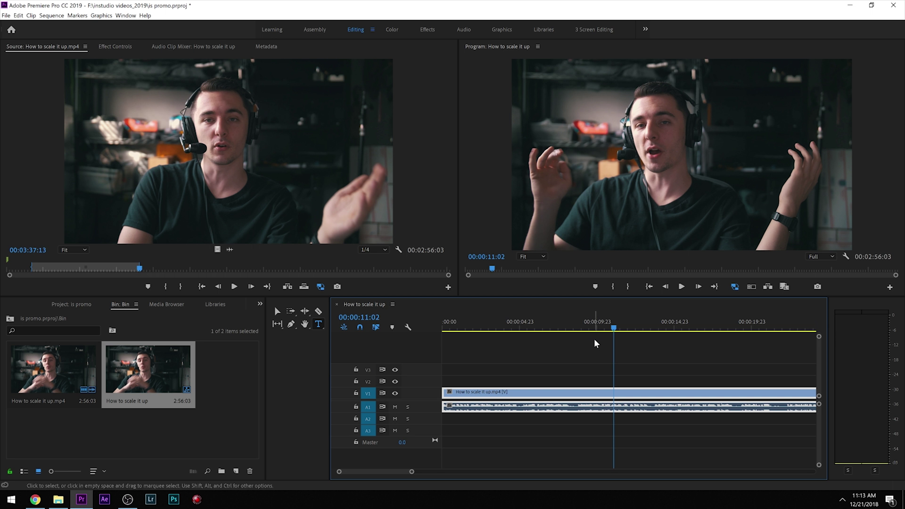
key(c)
key(equal)
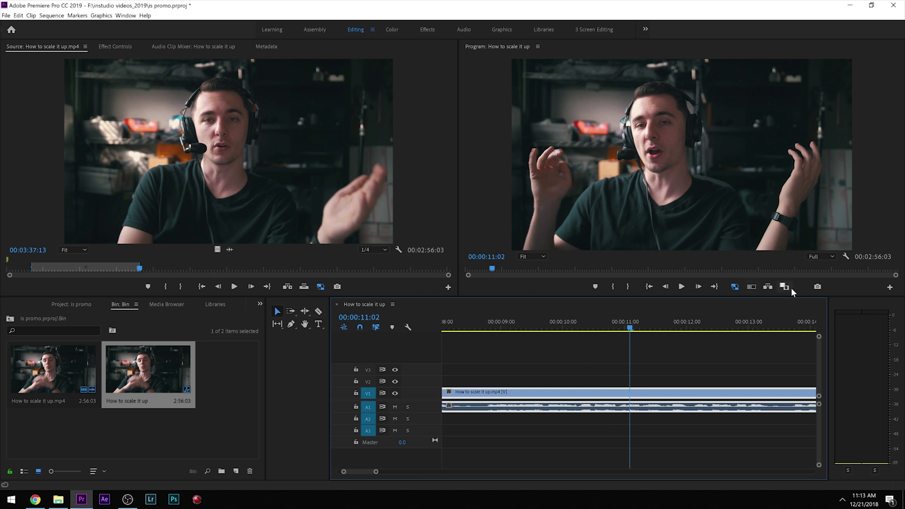
click(627, 396)
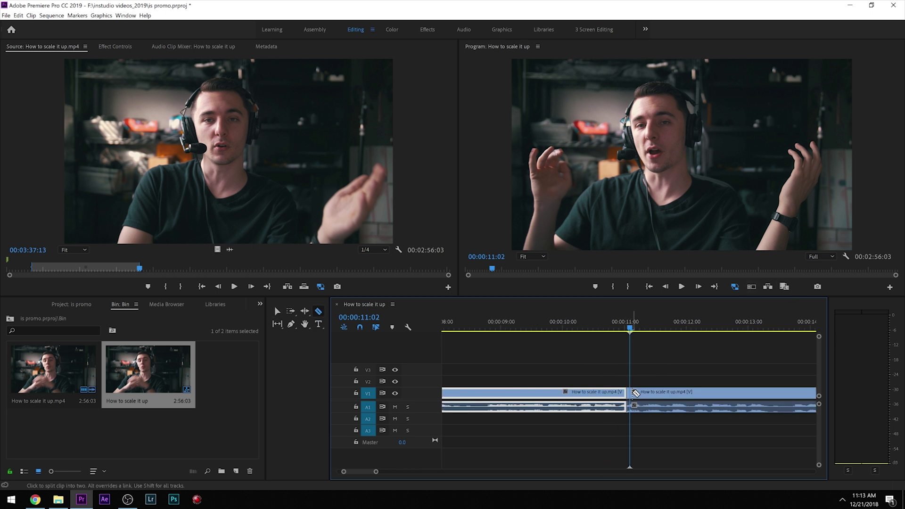
key(v)
Move the one-frame piece up to track V2 and place it at the very start of the sequence.
drag(629, 392, 512, 385)
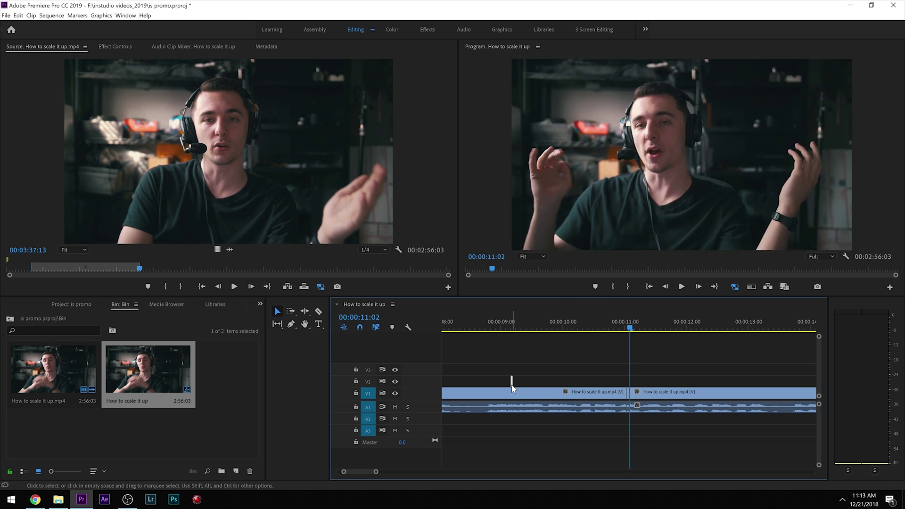
key(backslash)
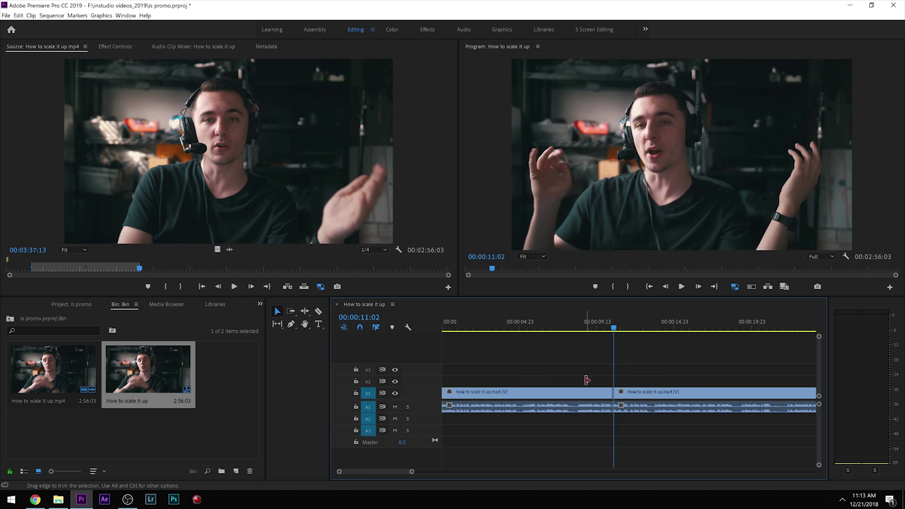
key(equal)
key(equal)
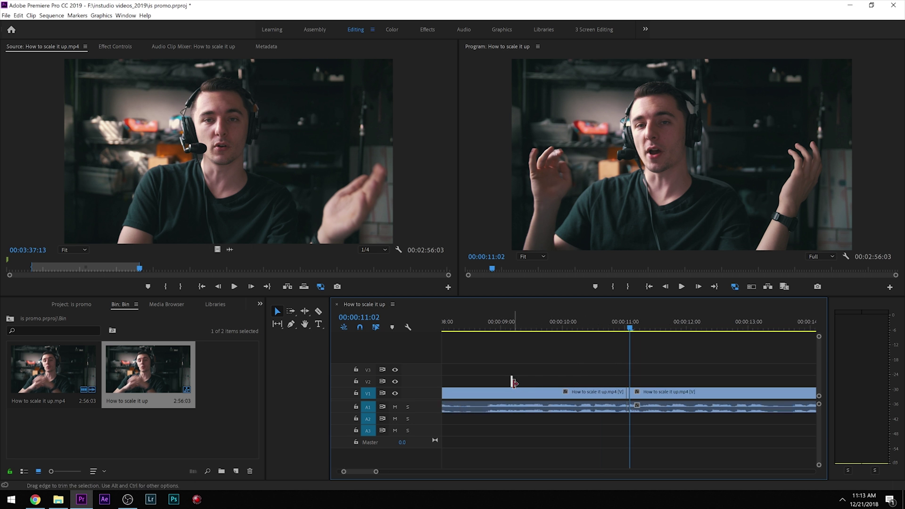
key(minus)
key(minus)
key(minus)
key(minus)
drag(512, 384, 439, 386)
Add the text "gfgadfgadfgdgd" over the picture at 00:00:00:00 with the Type tool.
drag(453, 325, 369, 357)
key(equal)
key(equal)
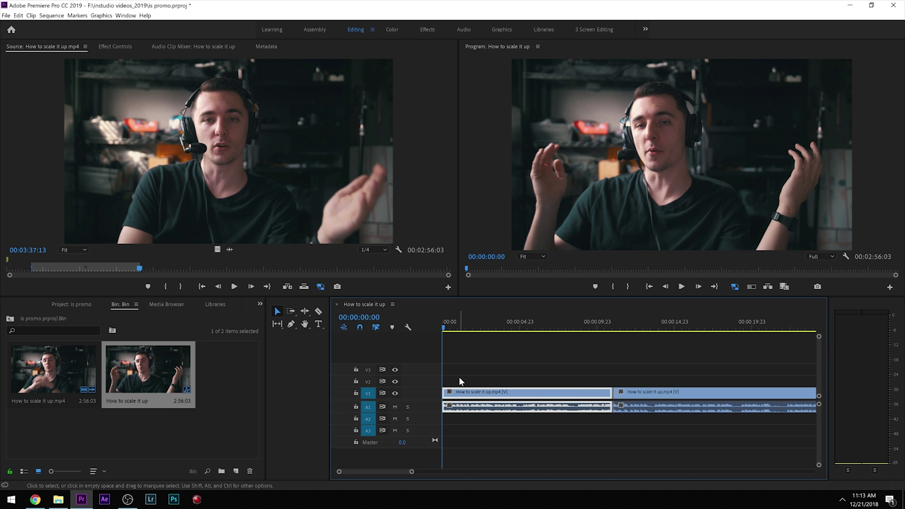
key(equal)
key(equal)
key(equal)
key(equal)
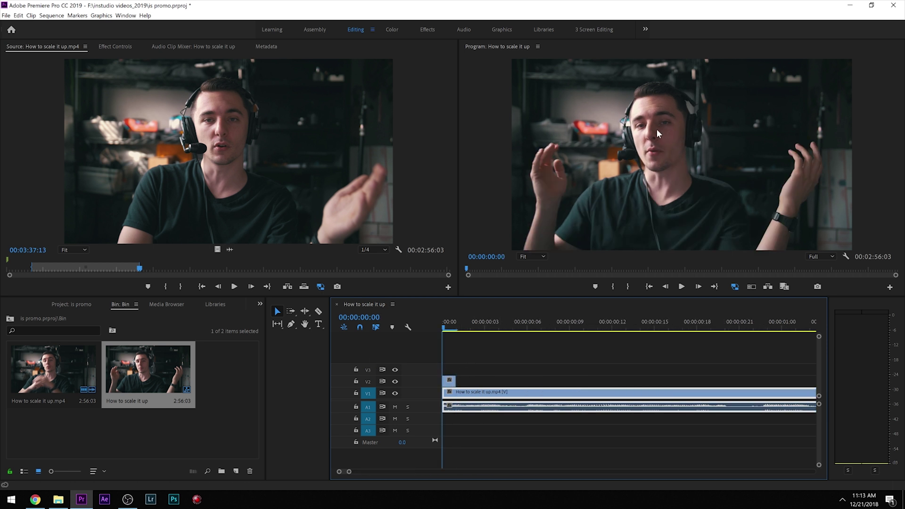
key(t)
click(589, 125)
text(GFgadfgadfgdgd)
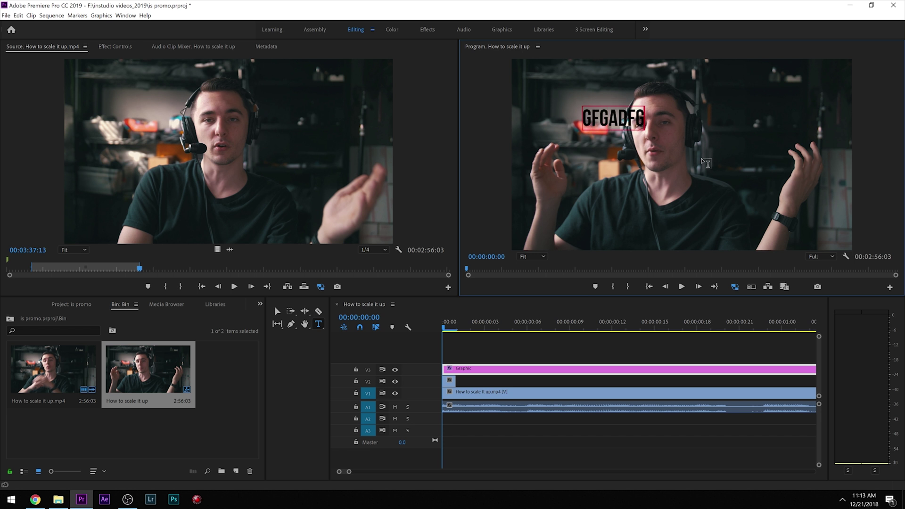
Set the text's fill to white and its size to 294, and place it along the lower edge of the frame.
click(115, 46)
click(46, 244)
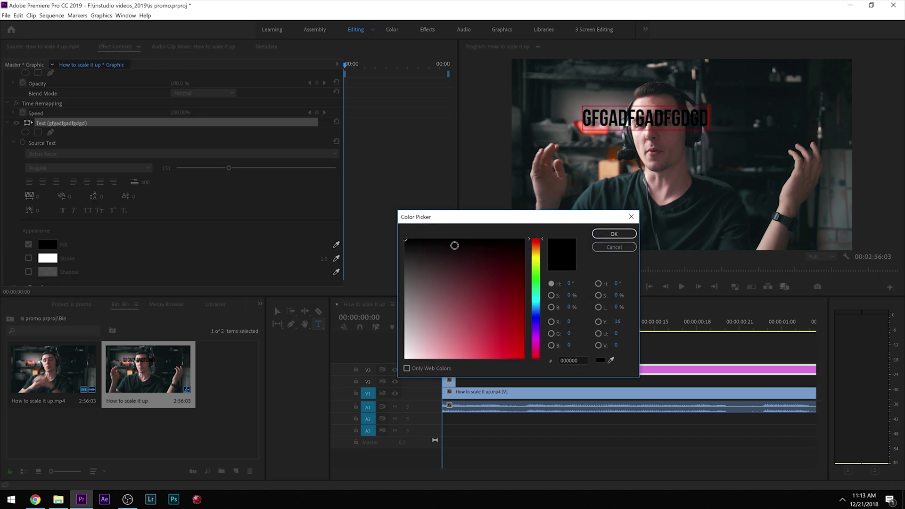
click(404, 242)
click(613, 235)
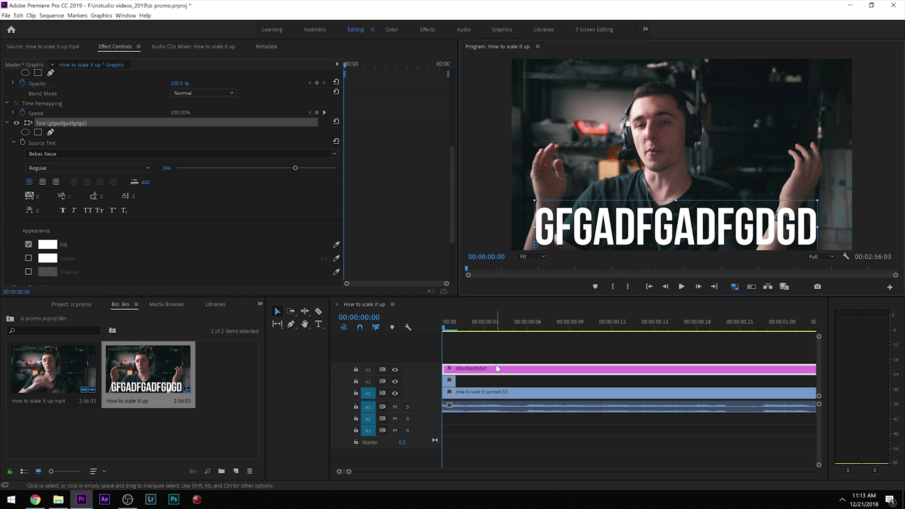
Cut the text graphic on V3 after its first frame and delete the remainder.
key(c)
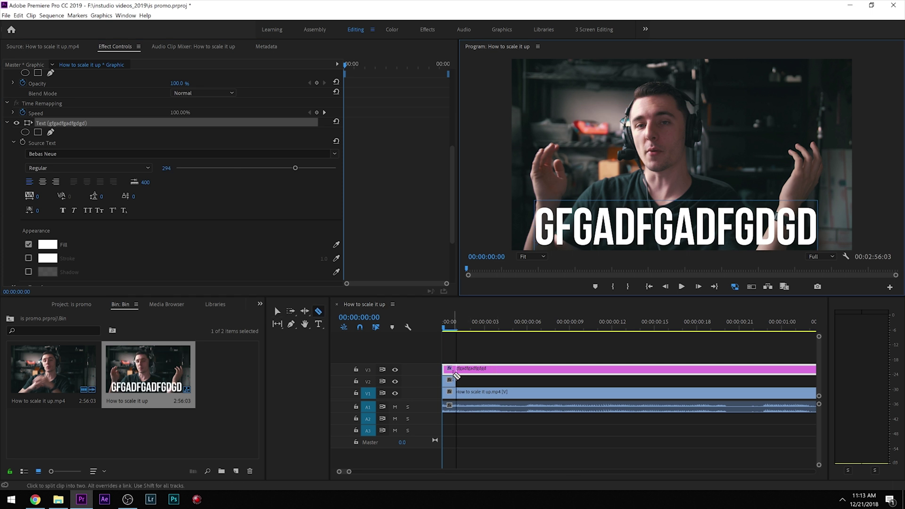
click(455, 371)
key(v)
click(463, 372)
key(Delete)
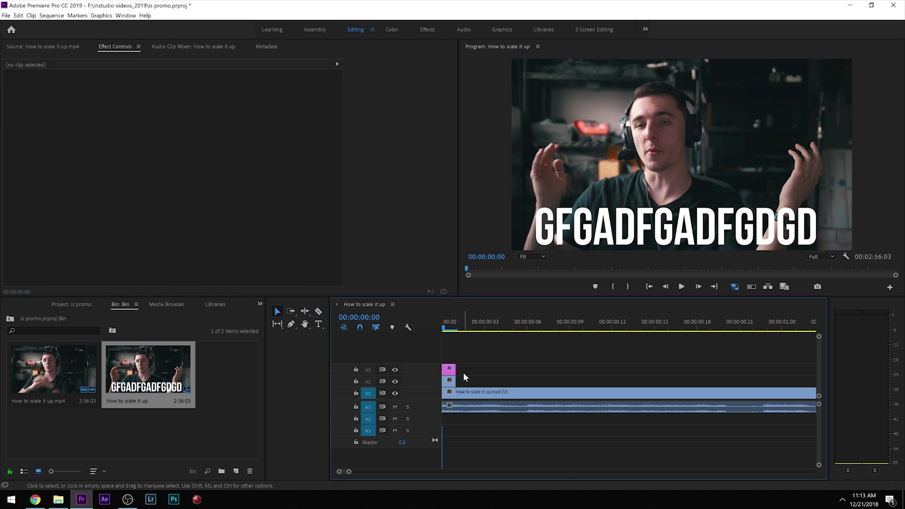
Play the sequence opening to check the one-frame title image, and return to the start.
key(Right)
key(Left)
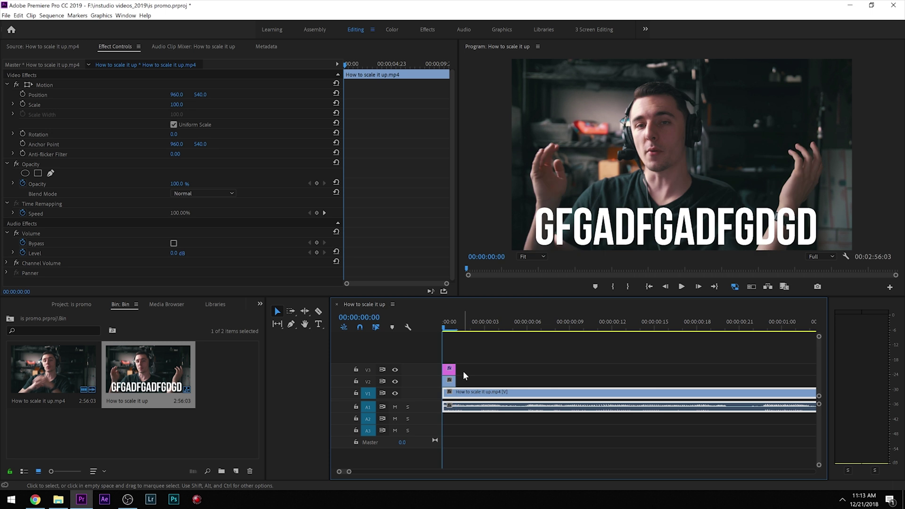
key(space)
click(444, 327)
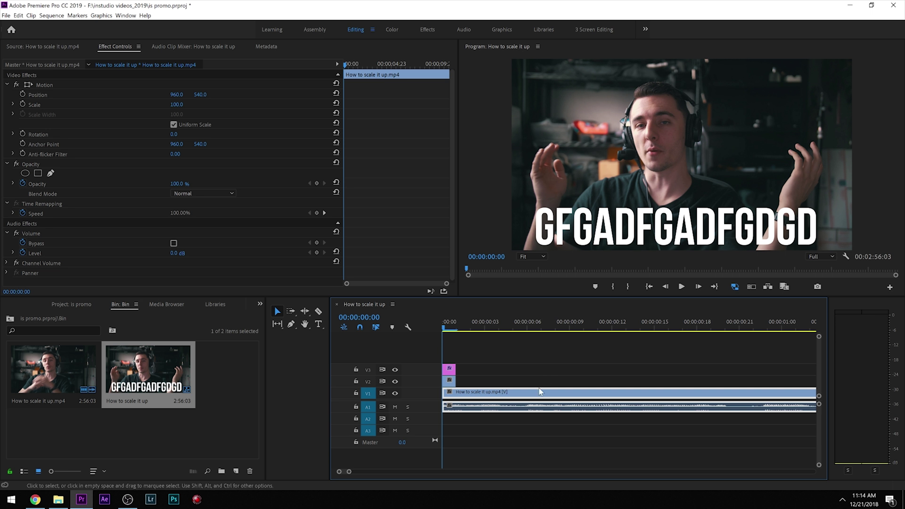
Apply the default transitions at the start of the V1 clip and preview the fade-in with tracks V2 and V3 hidden.
right_click(443, 395)
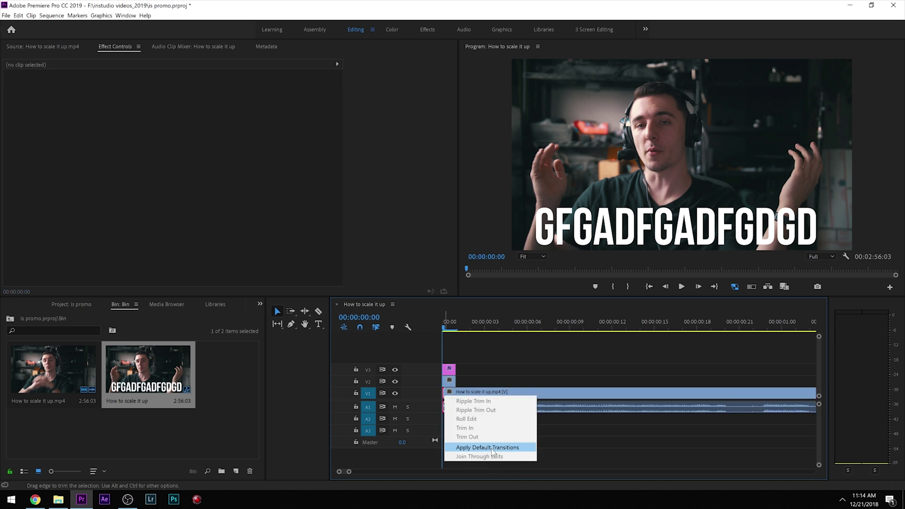
click(488, 447)
click(397, 371)
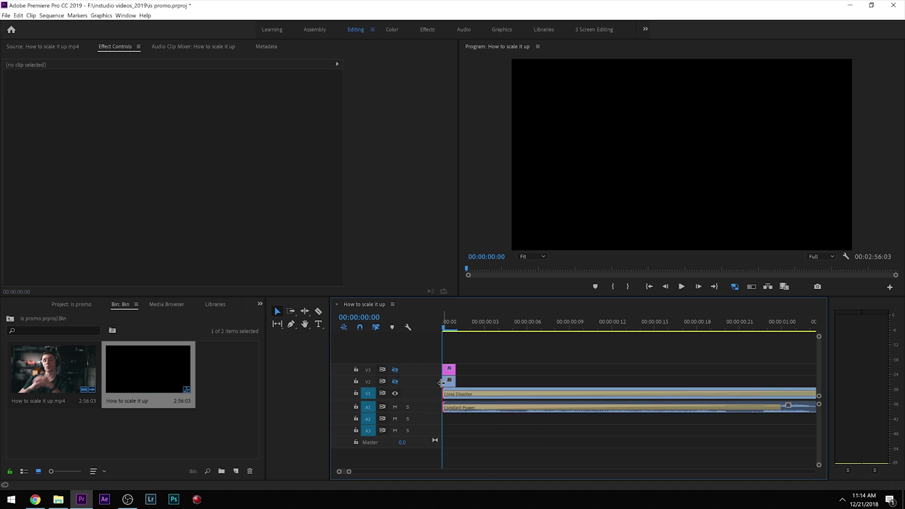
key(space)
key(space)
drag(460, 326, 380, 344)
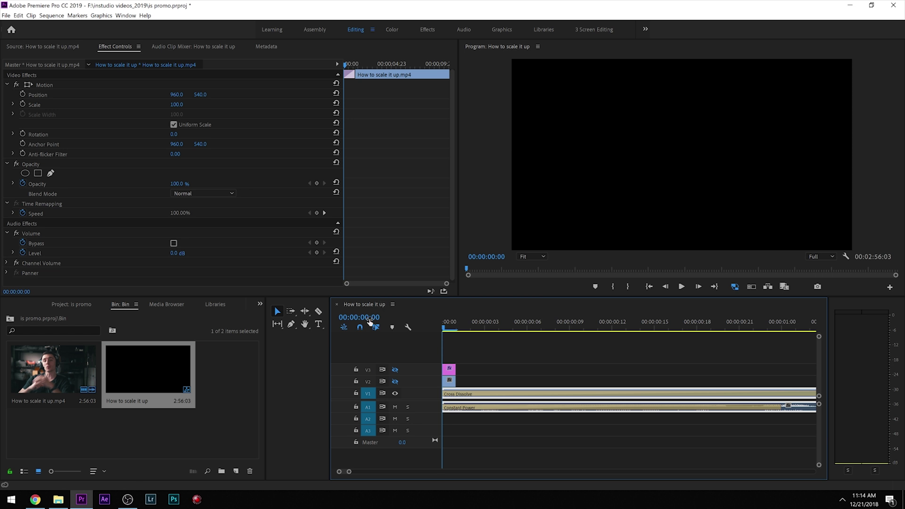
Show tracks V2 and V3 again, and play back the sequence opening and the section around the cut near 11 seconds.
click(392, 382)
click(398, 371)
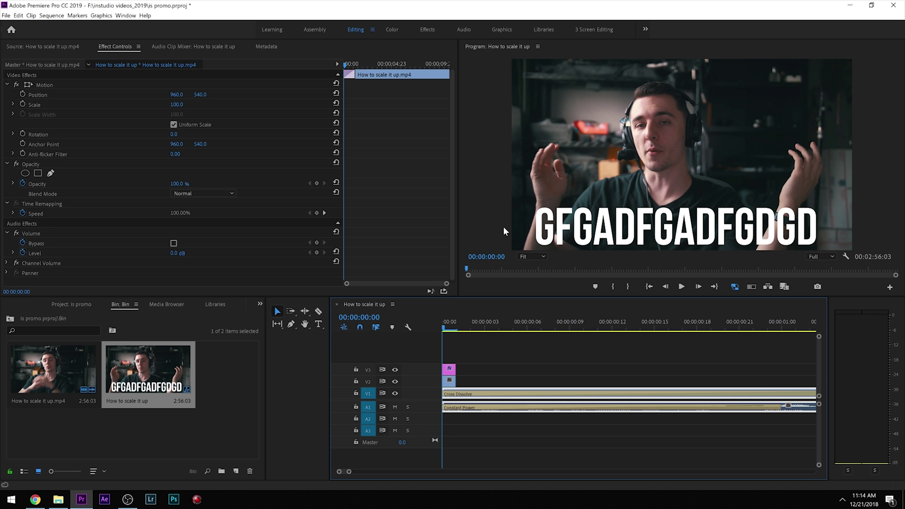
key(space)
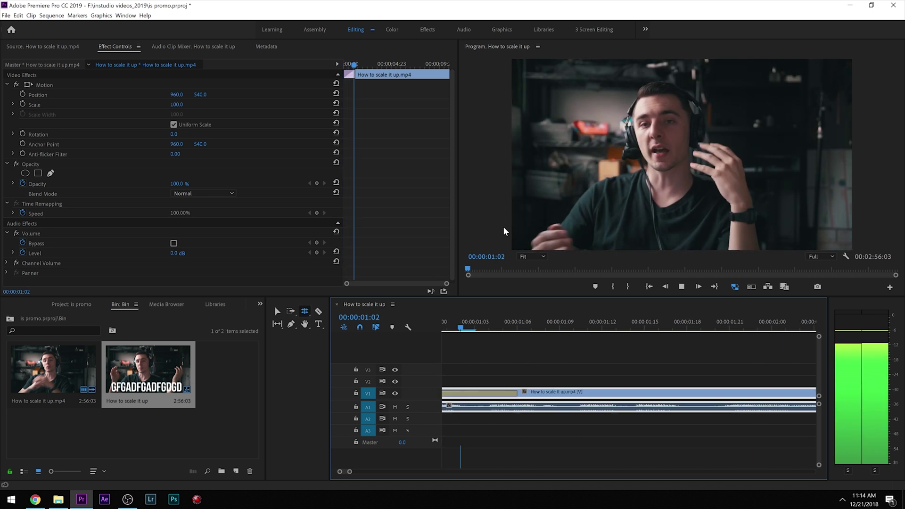
key(minus)
key(minus)
key(minus)
key(minus)
key(minus)
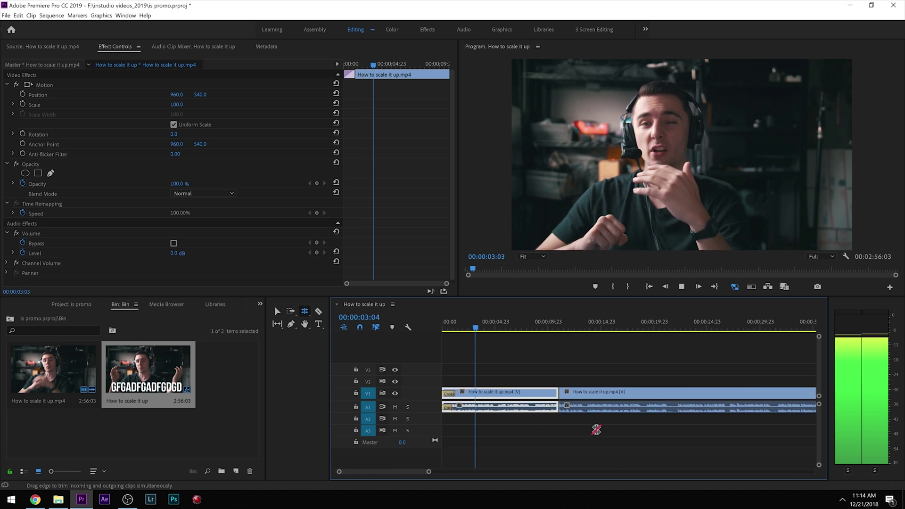
drag(541, 330, 557, 331)
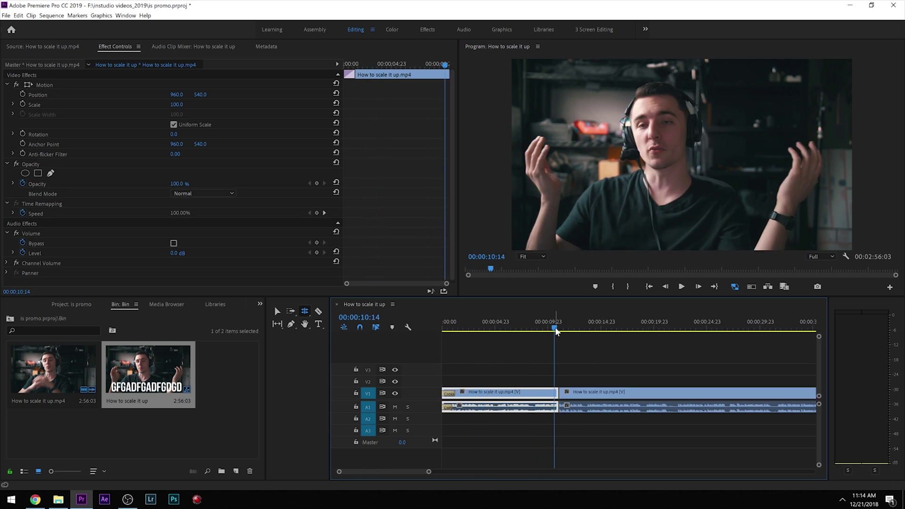
key(space)
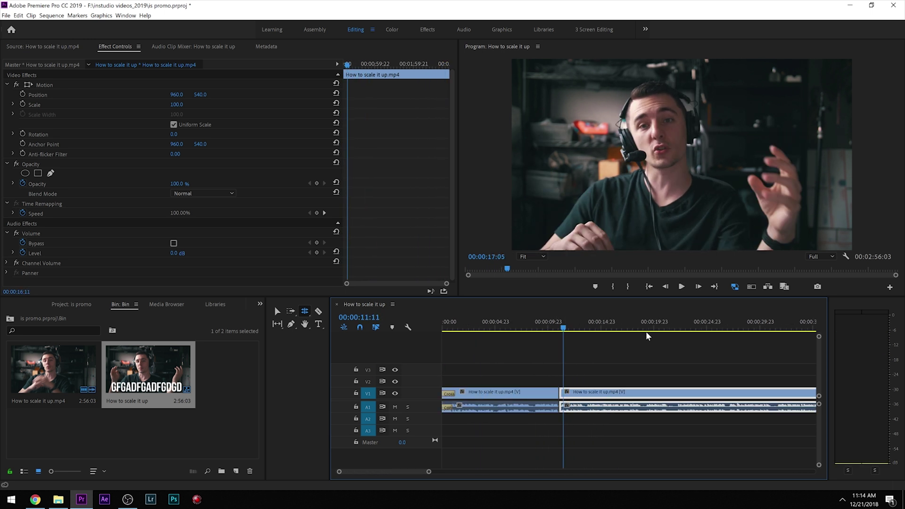
Set the sequence's Out point at 00:00:59:22 and return to the start.
drag(647, 335, 786, 334)
key(minus)
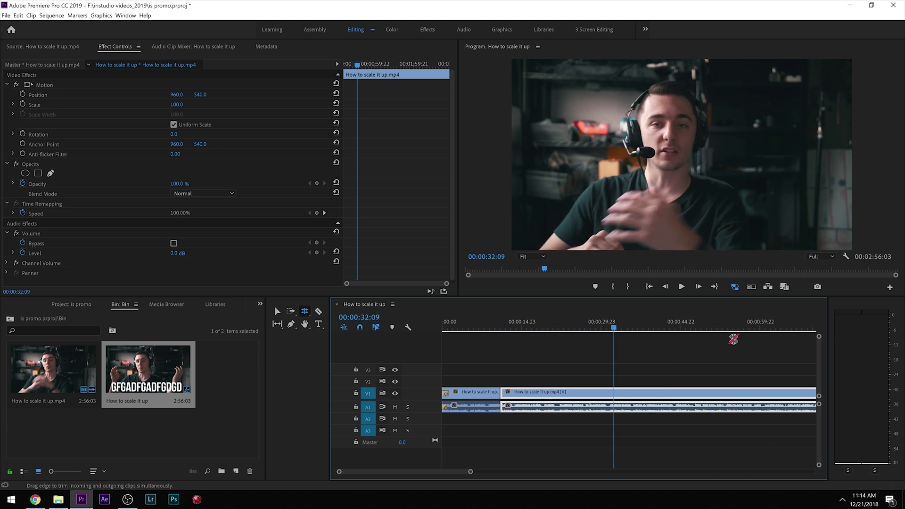
drag(642, 332, 760, 330)
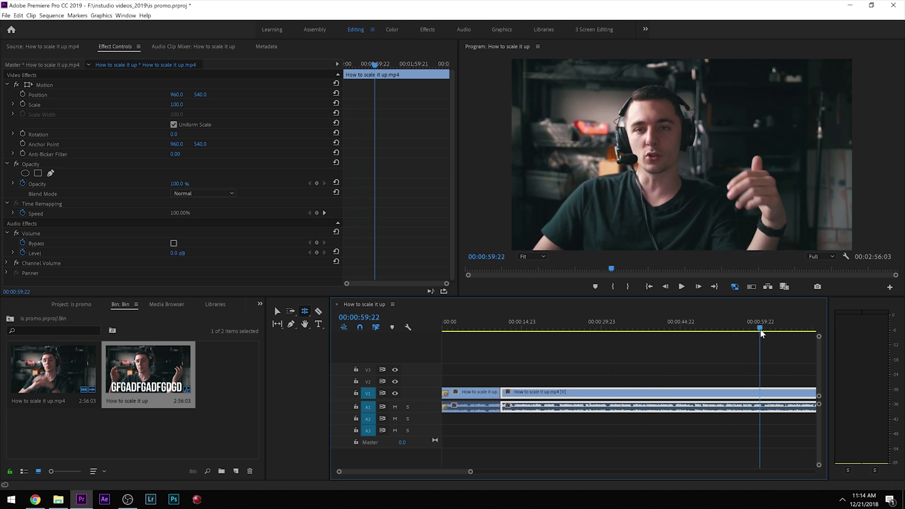
key(o)
key(Home)
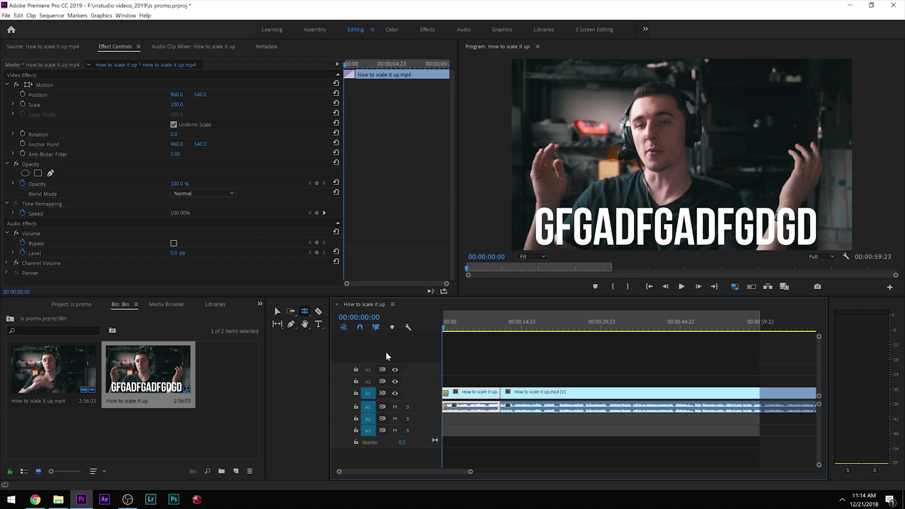
Review the H.264 export's video settings, try Render at Maximum Depth and a target bitrate of 21.4 Mbps, and cancel the export.
key(ctrl+m)
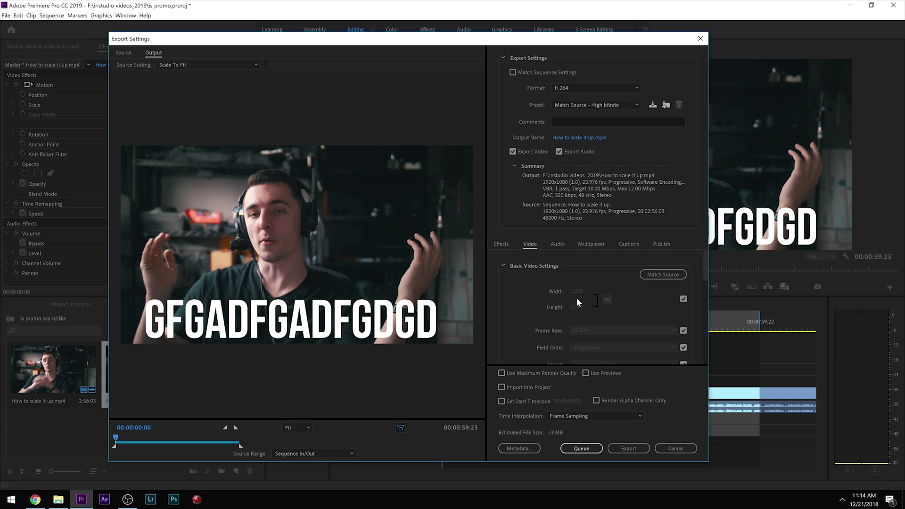
scroll(578, 321, down, 1)
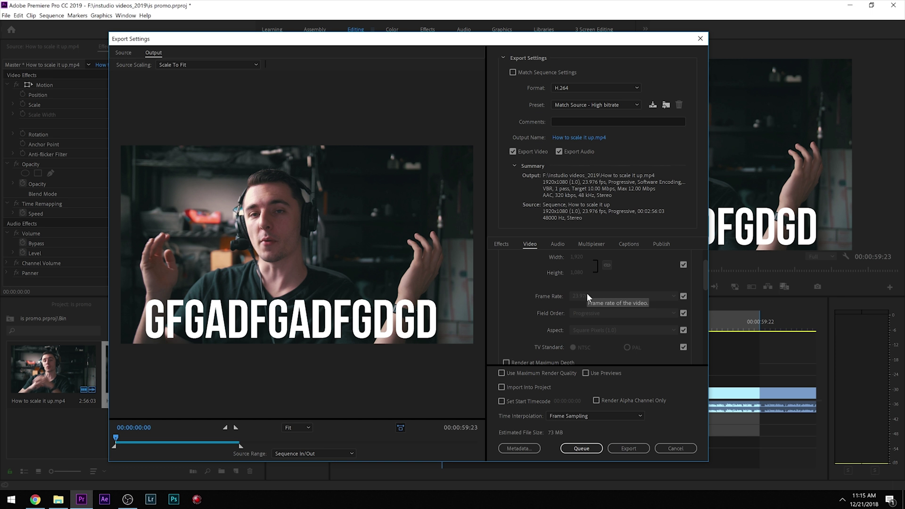
scroll(580, 314, up, 1)
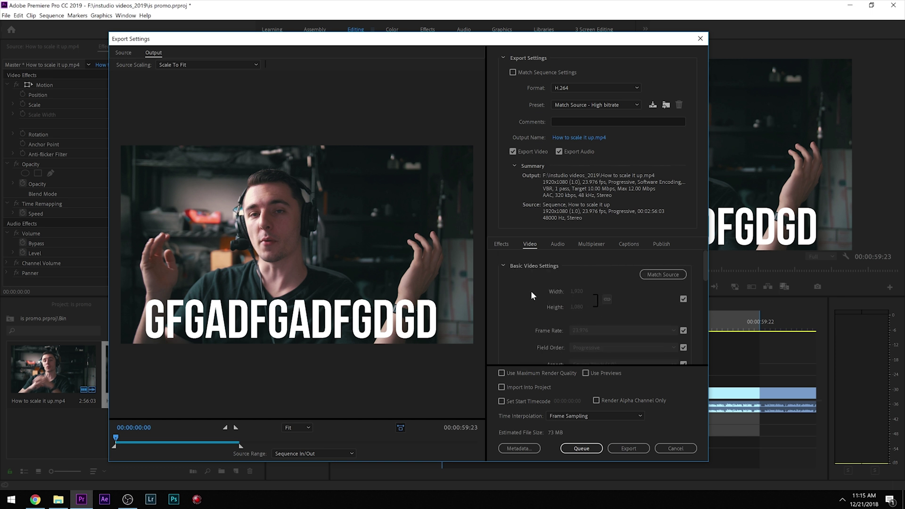
scroll(577, 311, down, 2)
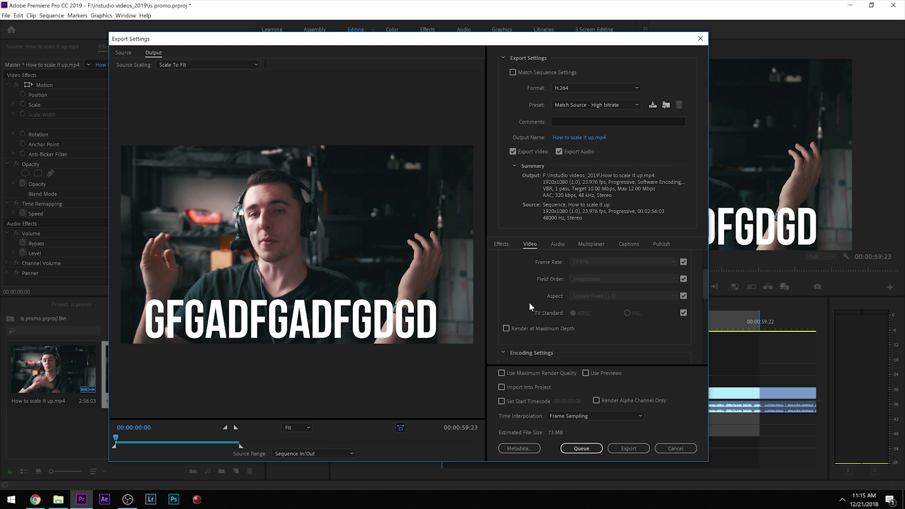
click(517, 332)
scroll(537, 349, down, 3)
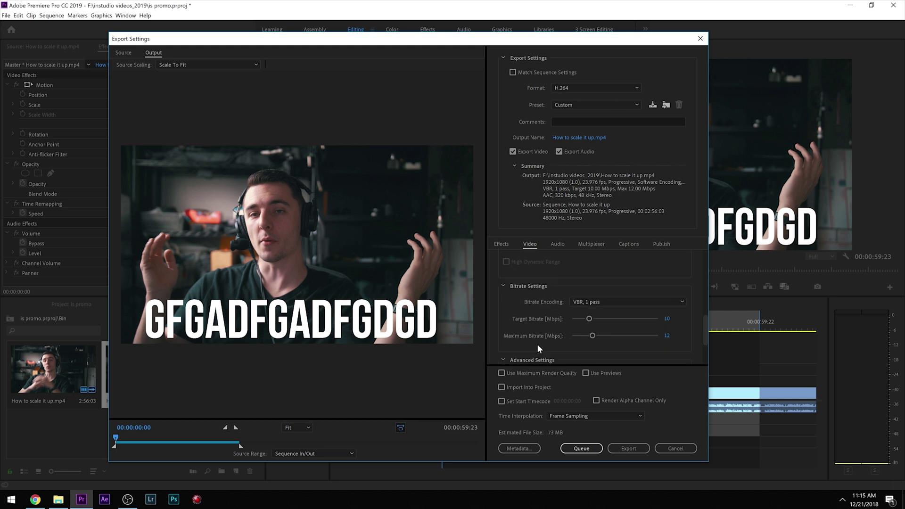
drag(589, 319, 607, 319)
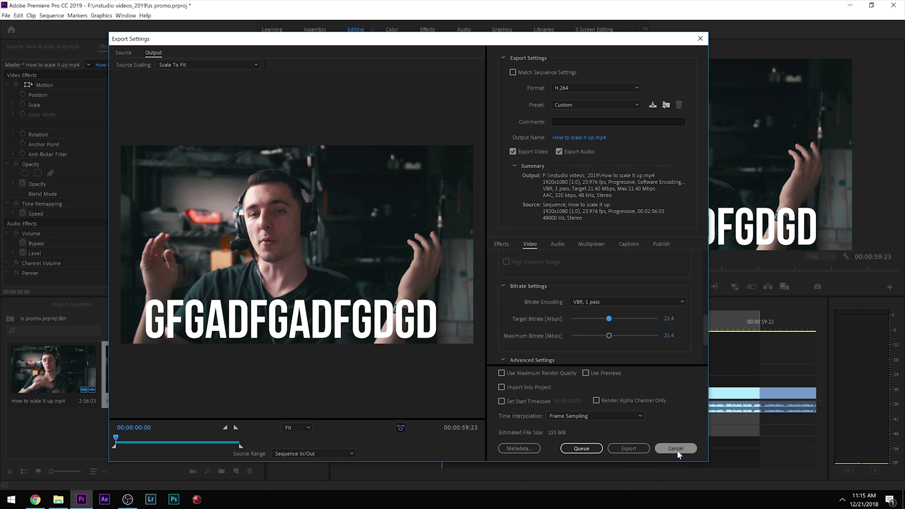
click(675, 448)
Change the How to scale it up sequence's frame size to 1080 by 1080 and accept deletion of its preview files.
right_click(128, 370)
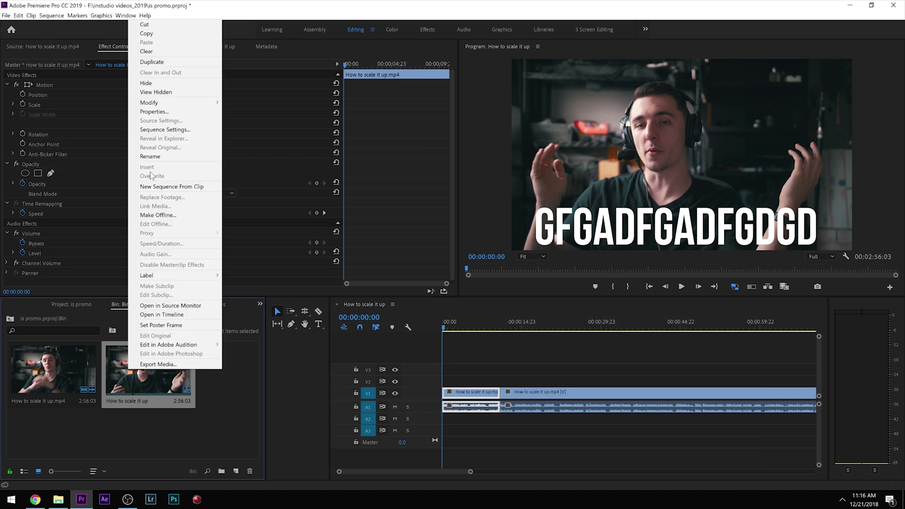
click(177, 130)
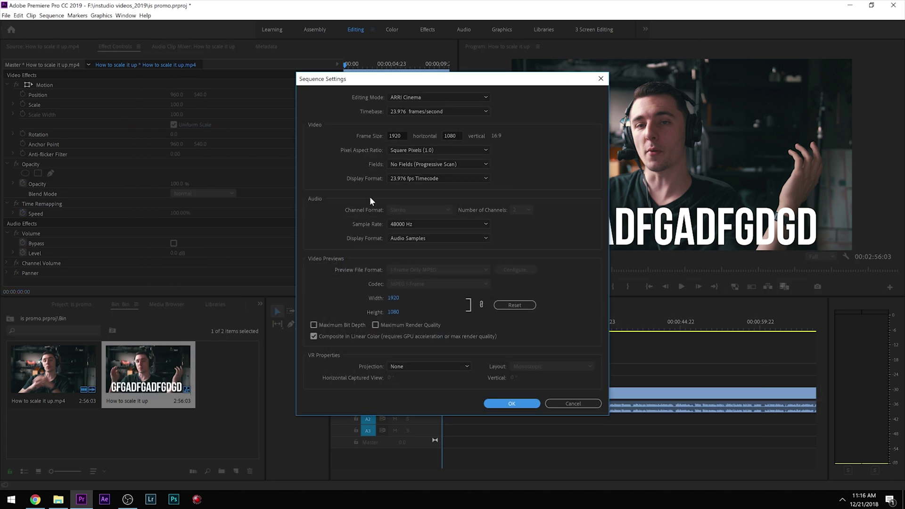
click(404, 134)
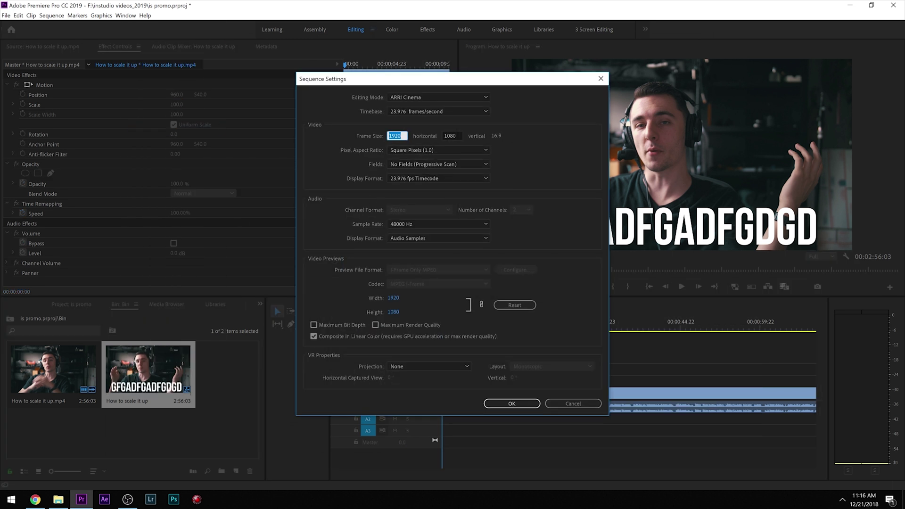
text(1080)
key(Tab)
text(10)
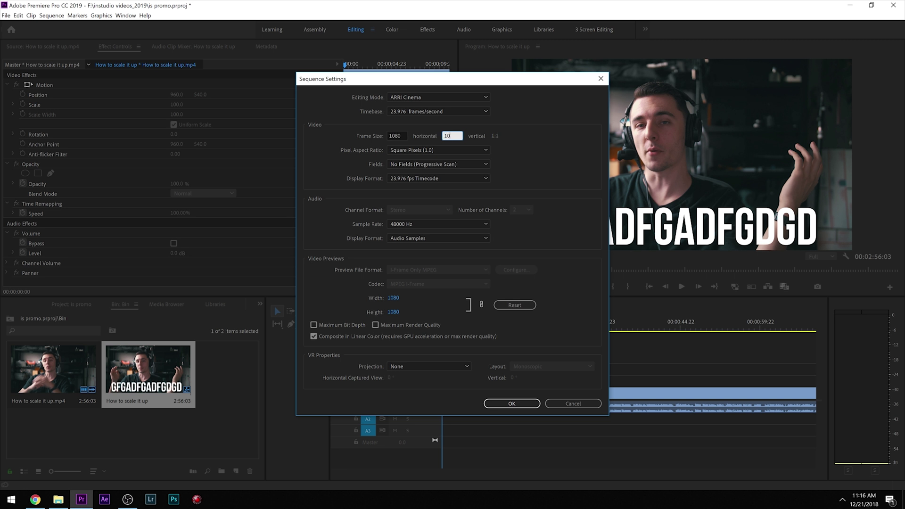
click(537, 151)
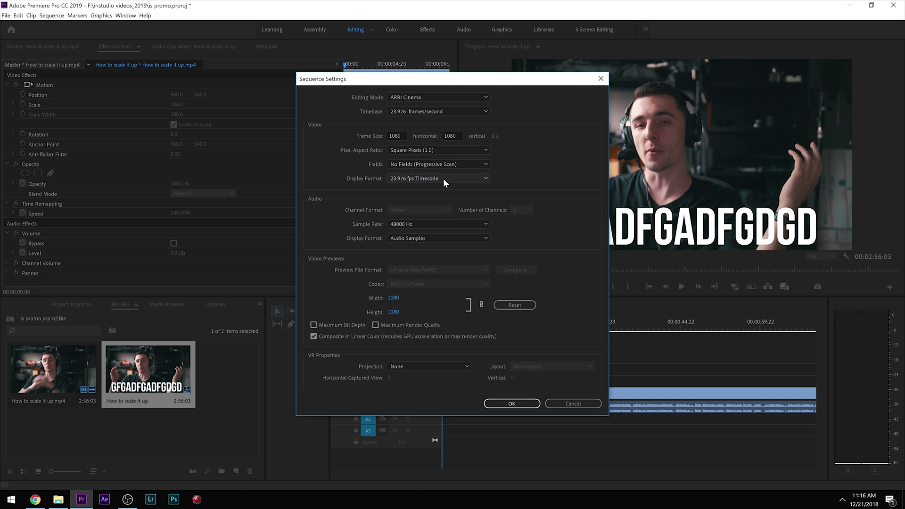
click(514, 405)
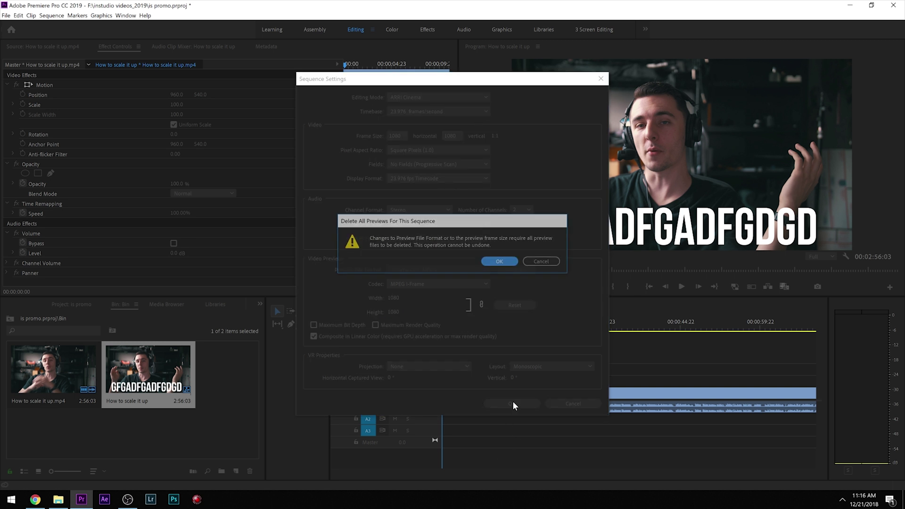
click(492, 262)
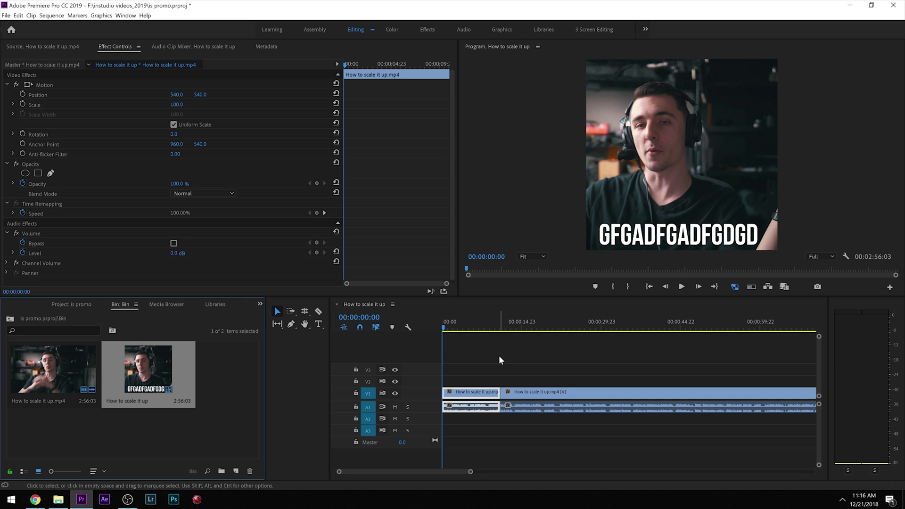
Play the opening seconds of the square sequence to check the framing, and return to the start.
key(space)
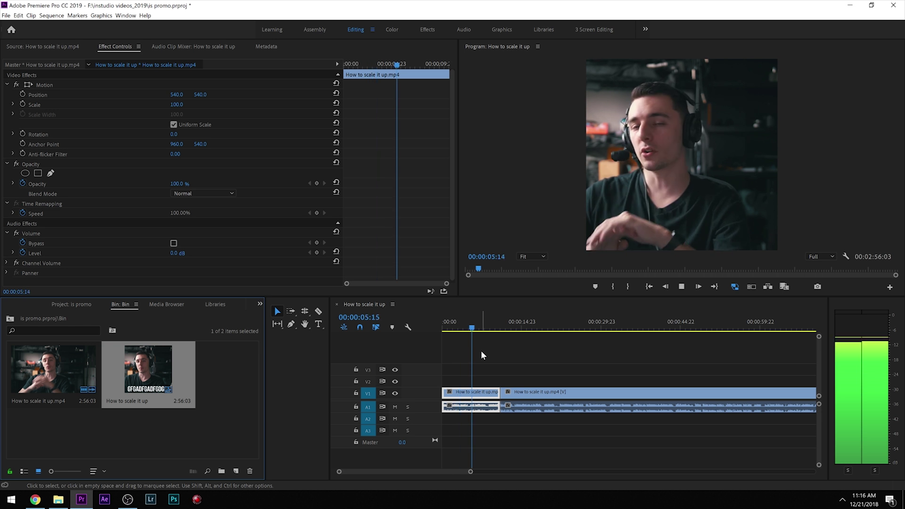
key(space)
key(Home)
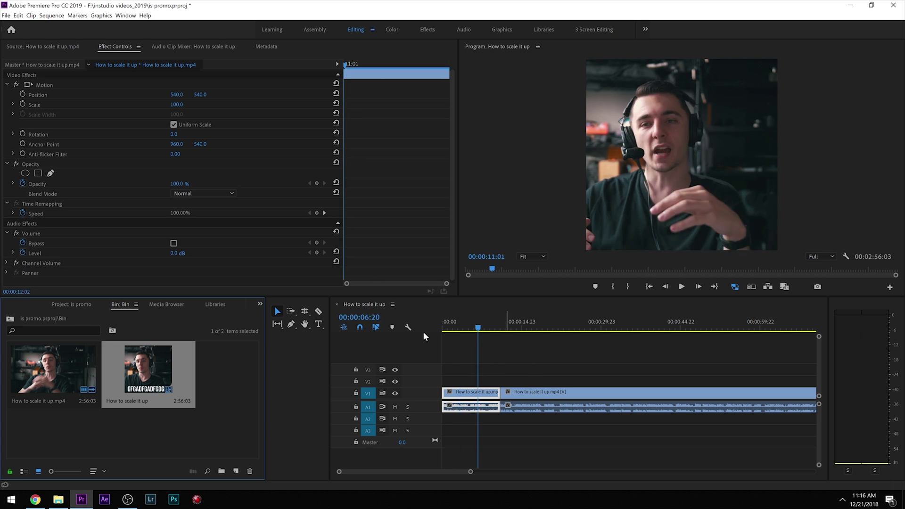
Scale the first clip on V1 to the frame size and check the fit past the one-frame title.
right_click(472, 395)
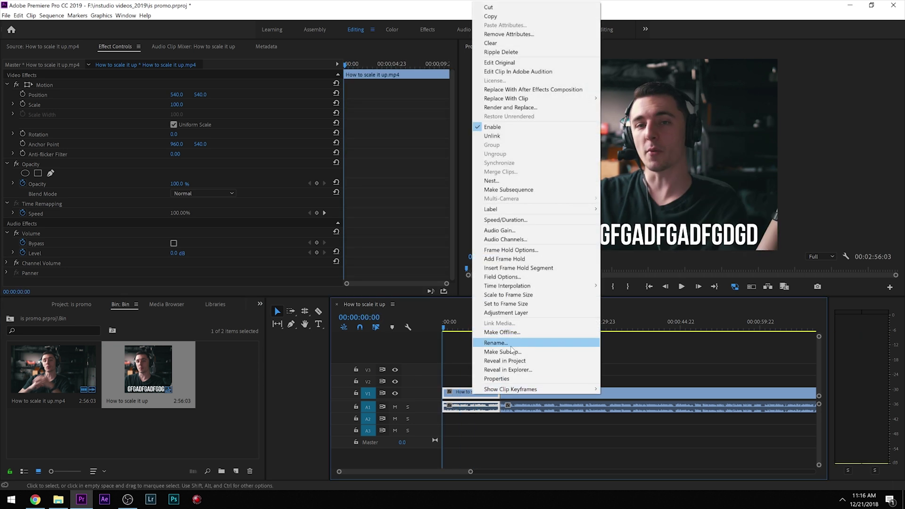
click(507, 294)
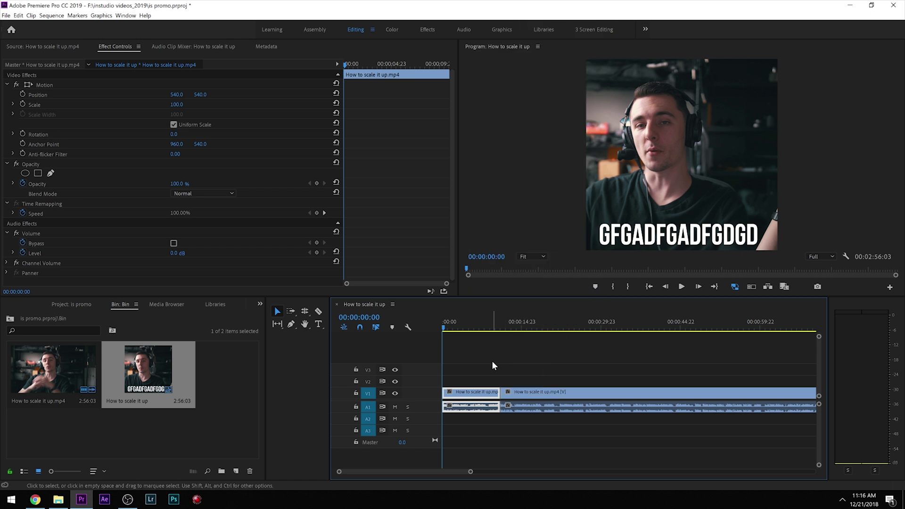
key(=)
key(=)
key(=)
key(=)
key(=)
click(468, 353)
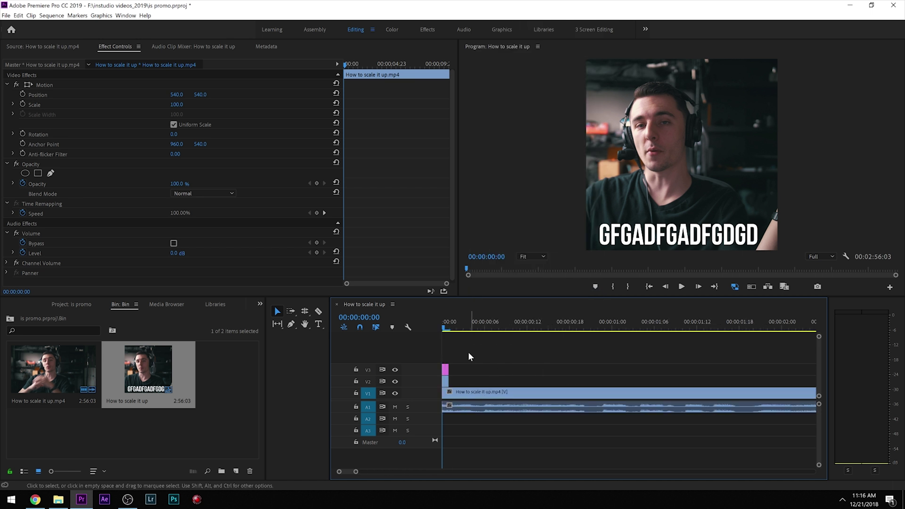
click(469, 356)
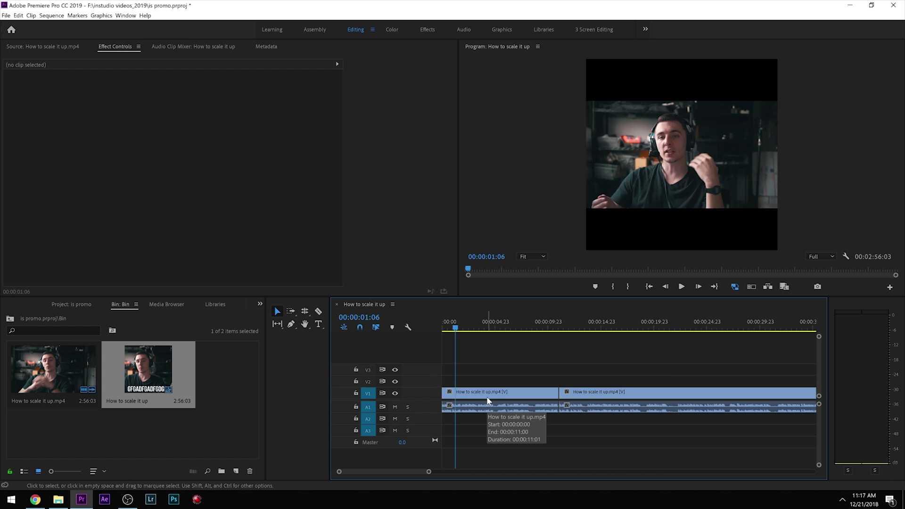
right_click(488, 400)
click(469, 343)
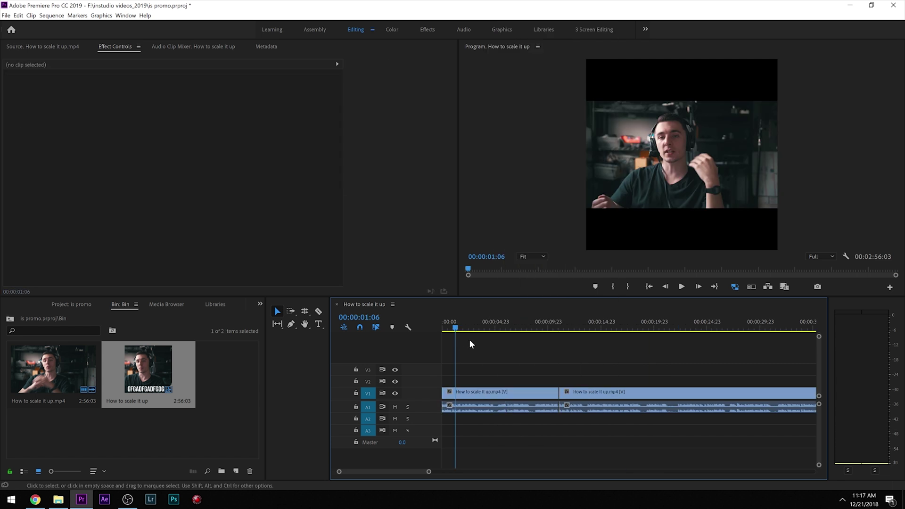
Move the first clip from V1 up to V2, and undo a trial placement of the second clip beneath it.
drag(479, 396, 479, 380)
drag(567, 395, 439, 394)
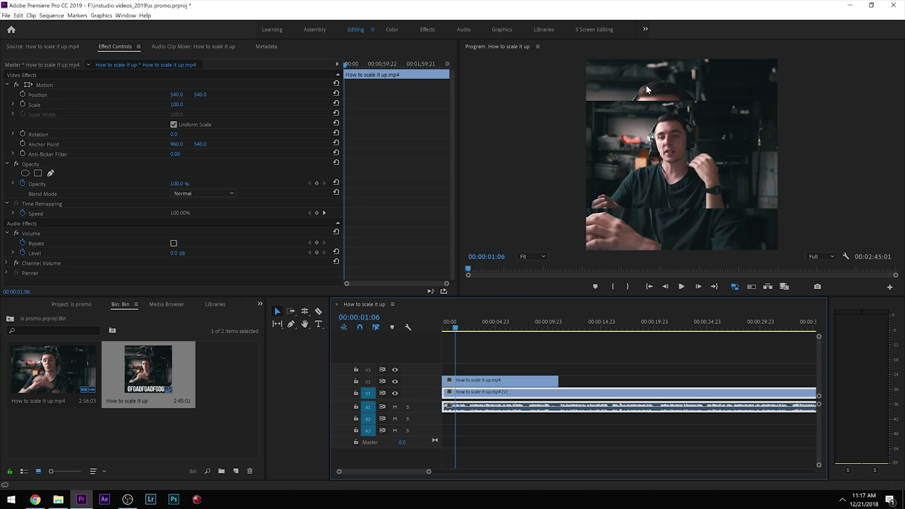
key(space)
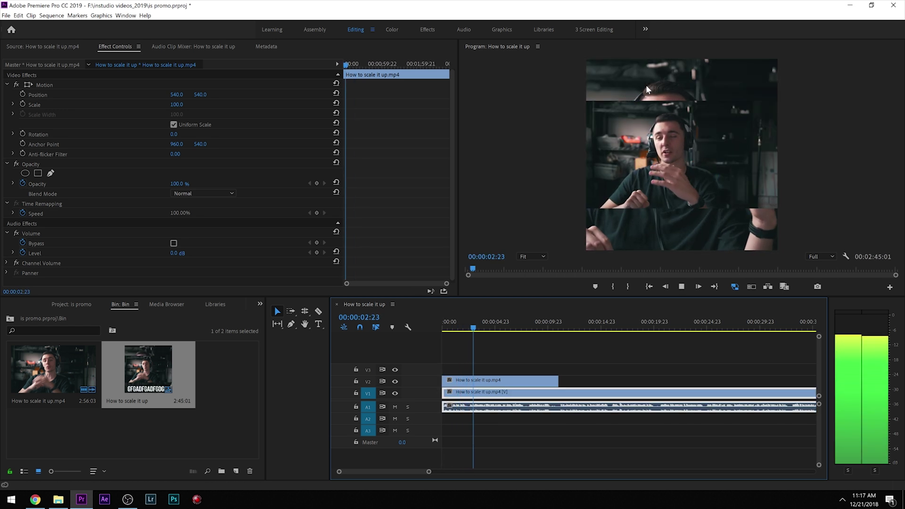
key(ctrl+z)
key(space)
Add the text fdsfsdfs in the lower part of the frame and set the graphic's vertical position to 673.
key(t)
click(632, 237)
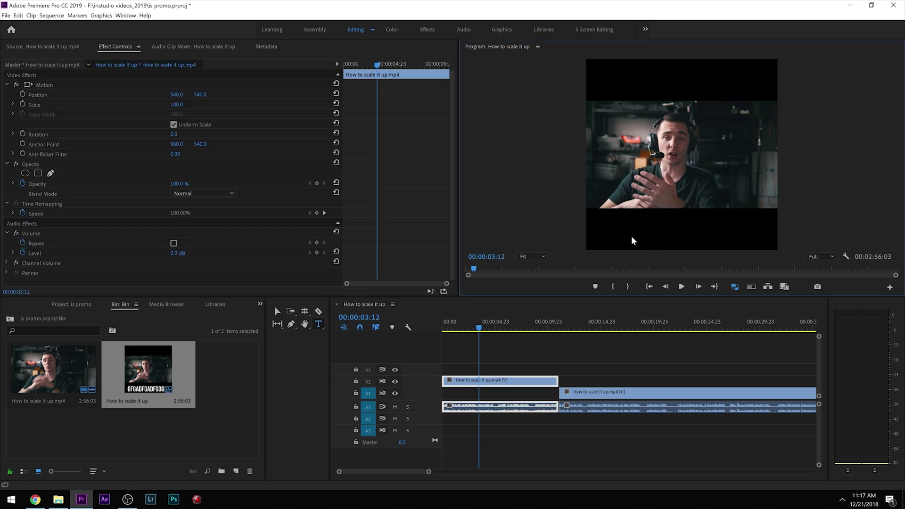
click(607, 223)
text(fdsfsdfs)
drag(201, 94, 263, 95)
Extend the text graphic on V3 to span the whole V2 clip and preview it briefly.
click(623, 375)
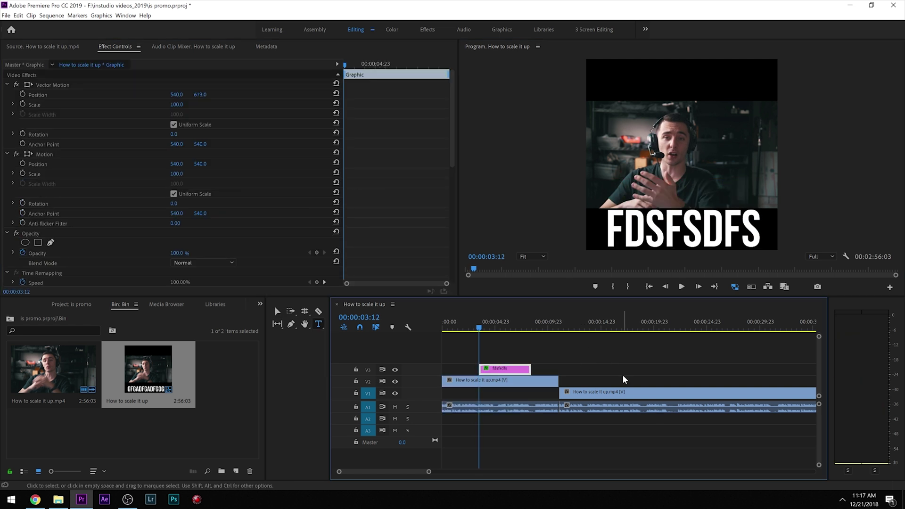
click(624, 379)
key(space)
key(space)
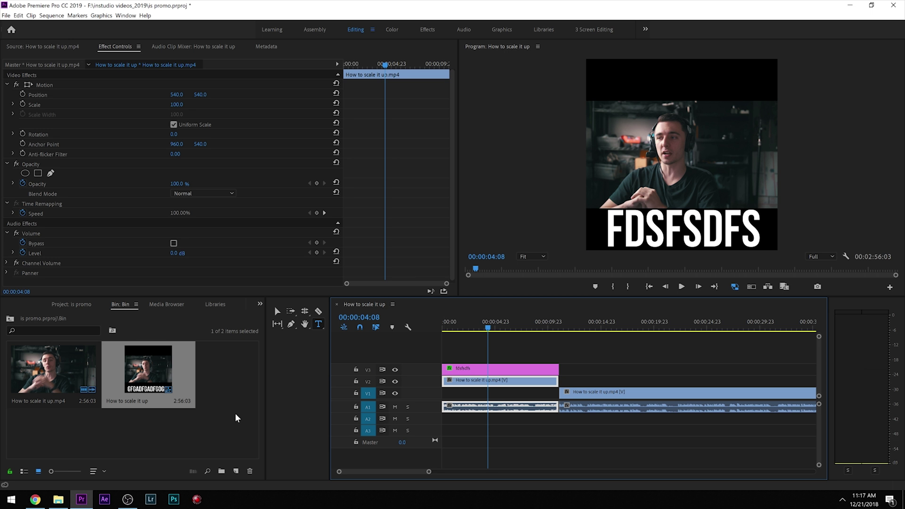
Create a white 1080 by 1080 matte named Color Matte and place it on V1 beneath the full length of the V2 clip.
click(237, 418)
click(235, 470)
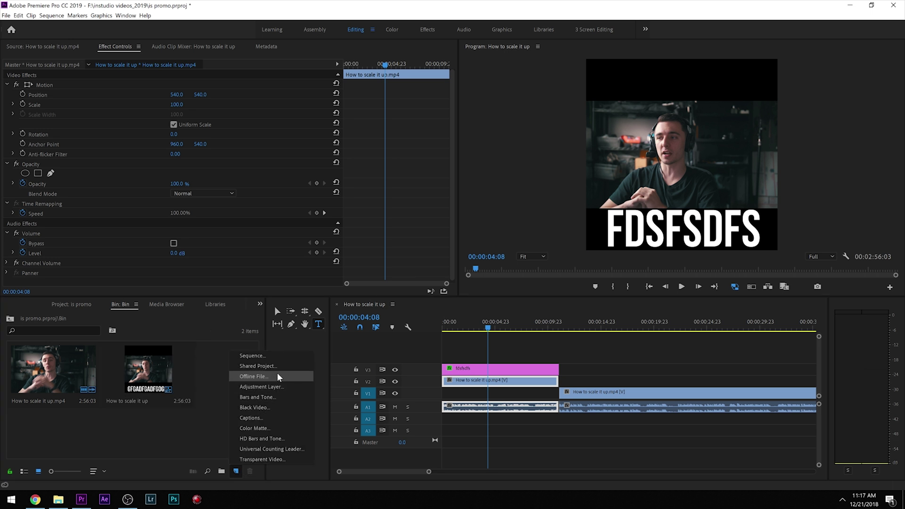
click(254, 429)
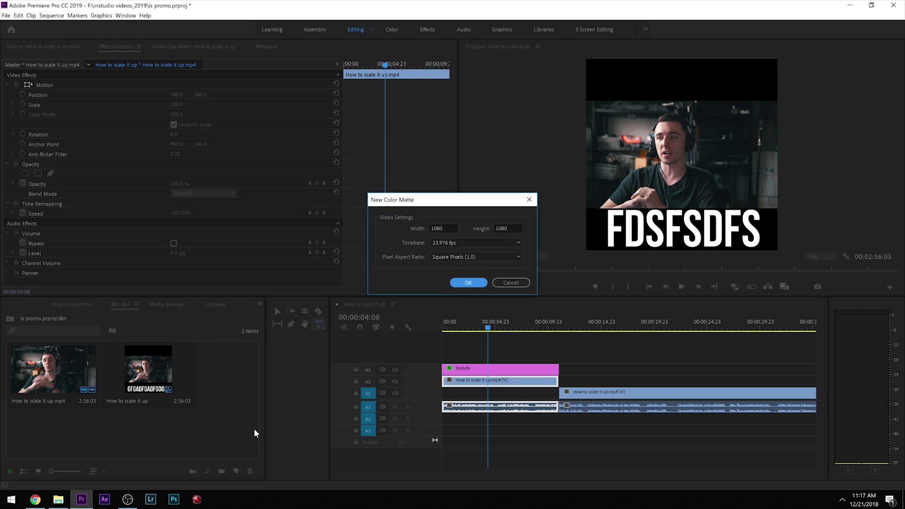
click(466, 283)
click(612, 234)
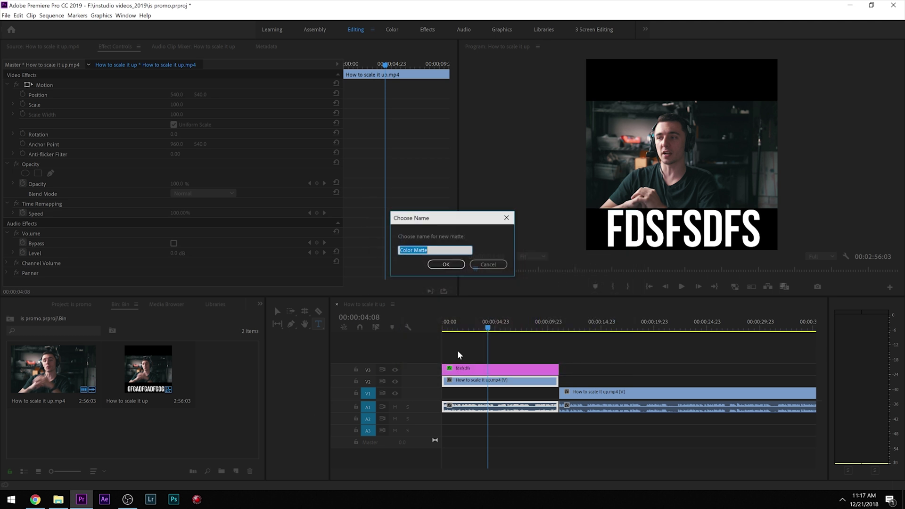
key(Return)
drag(196, 372, 558, 393)
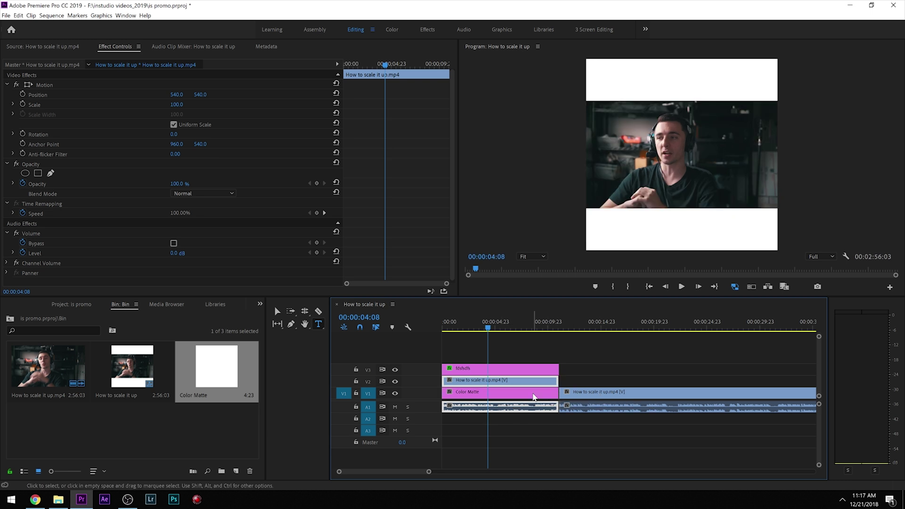
click(533, 396)
Change the fill colour of the fdsfsdfs text on V3 to black.
click(484, 370)
scroll(97, 241, down, 3)
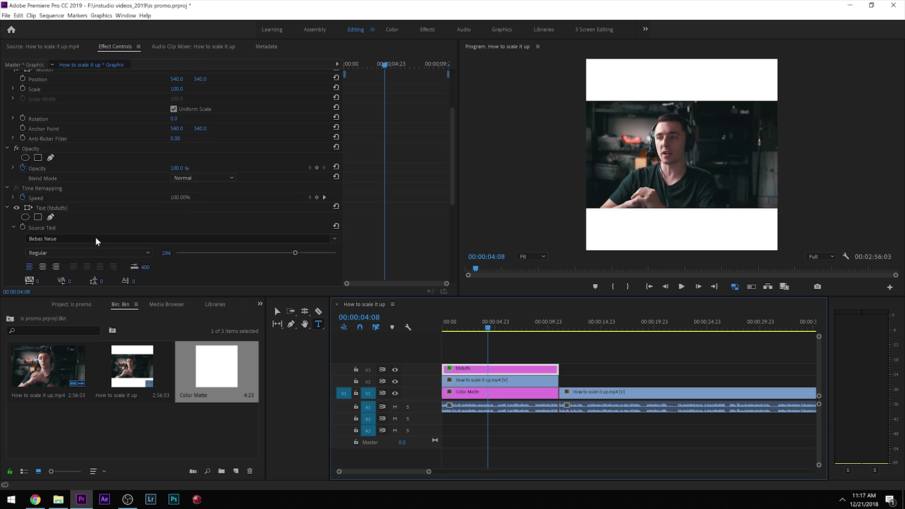
scroll(97, 241, down, 5)
click(48, 198)
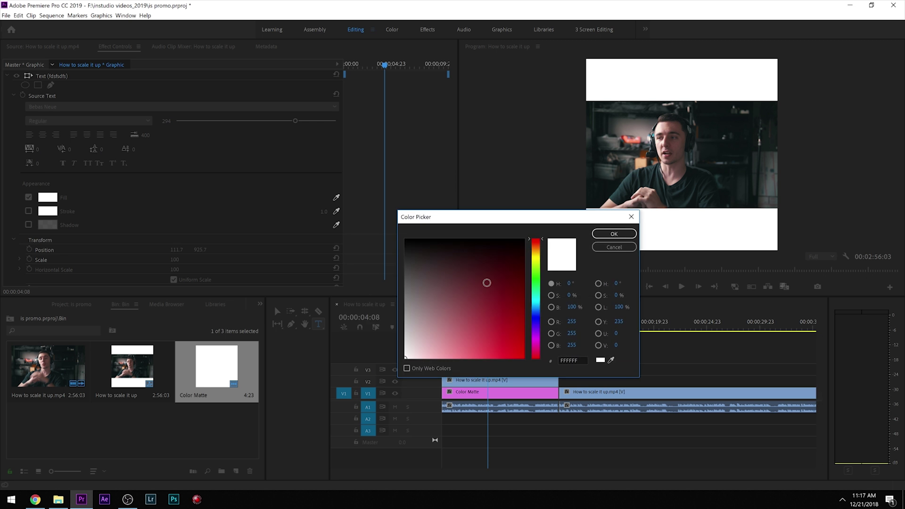
drag(487, 282, 489, 186)
click(613, 232)
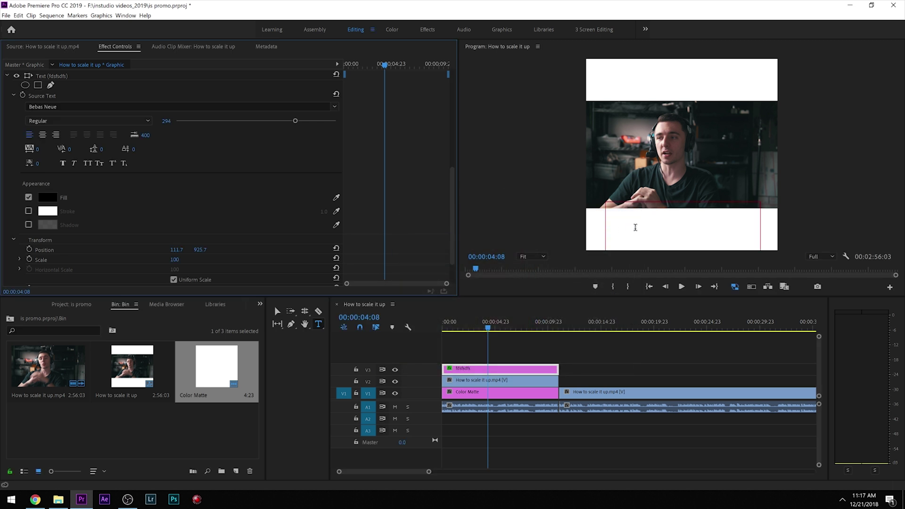
Set the fill of the entire fdsfsdfs text to black and its font size to 239.
click(635, 227)
key(ctrl+a)
click(51, 197)
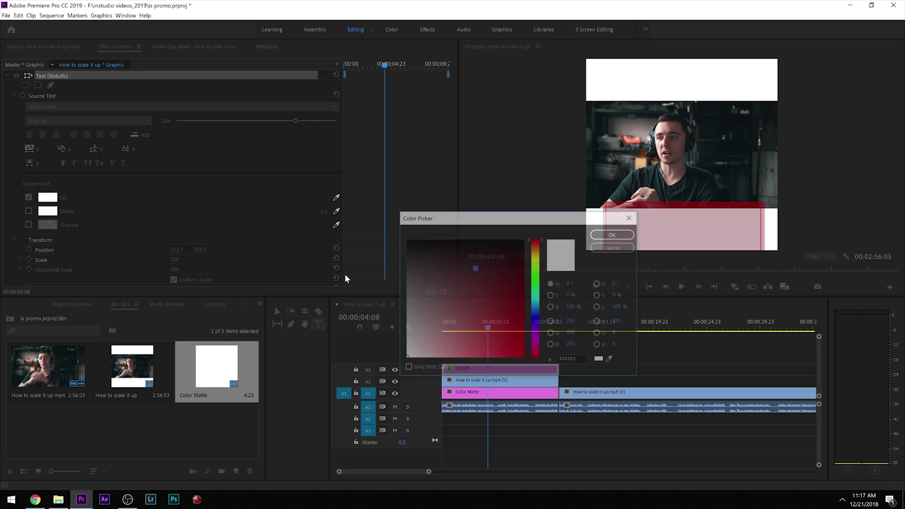
click(612, 235)
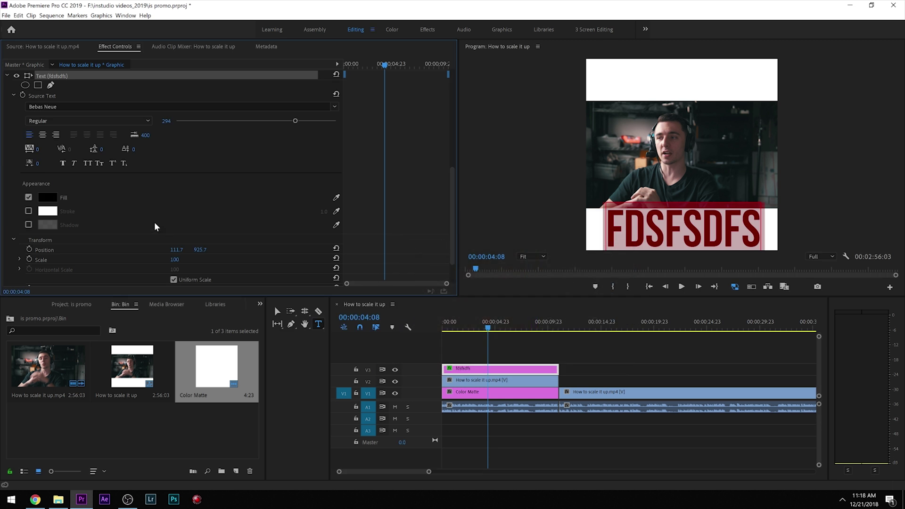
scroll(218, 198, up, 2)
drag(293, 168, 273, 168)
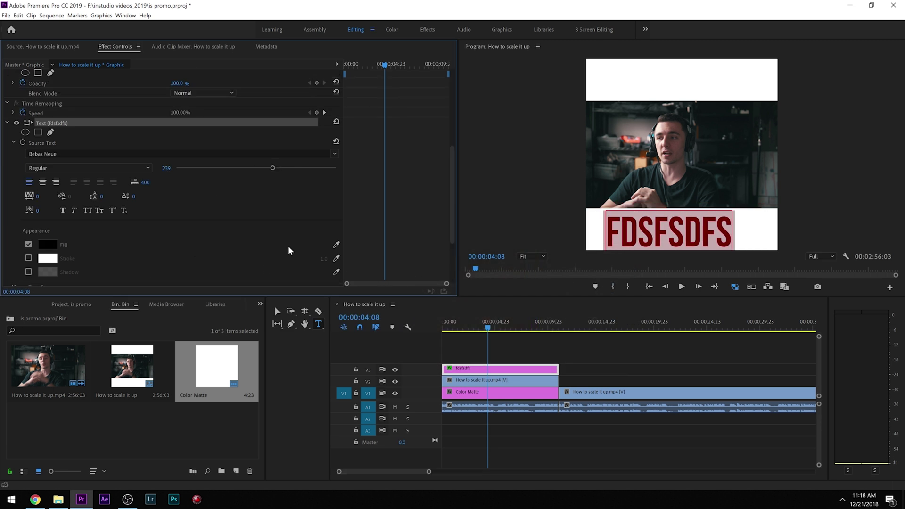
Replace the fdsfsdfs text in the lower white border with CRAZY VIDEO.
key(c)
key(r)
key(a)
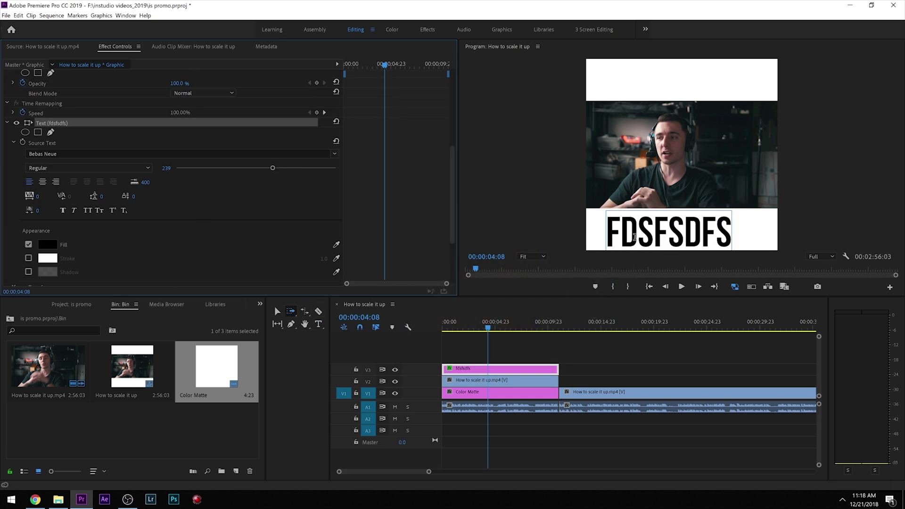
key(z)
double_click(634, 237)
text(CRAZY)
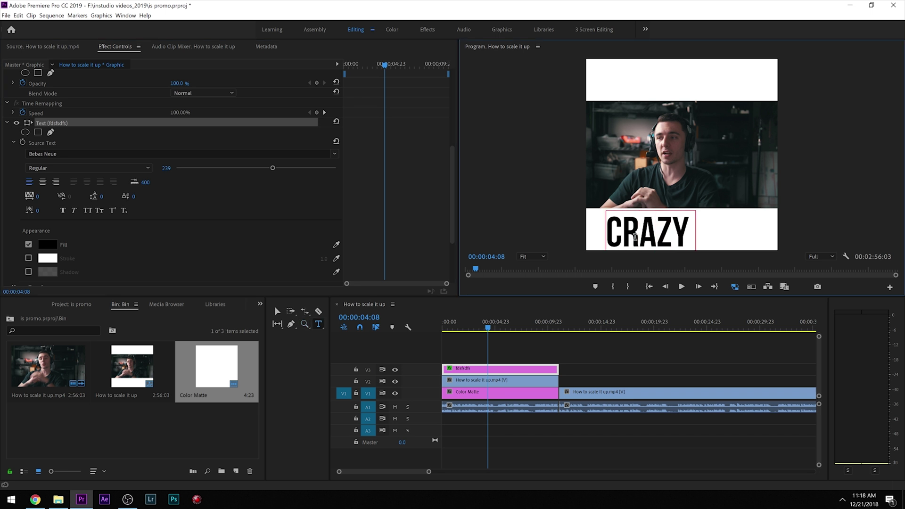
text( VIDEO)
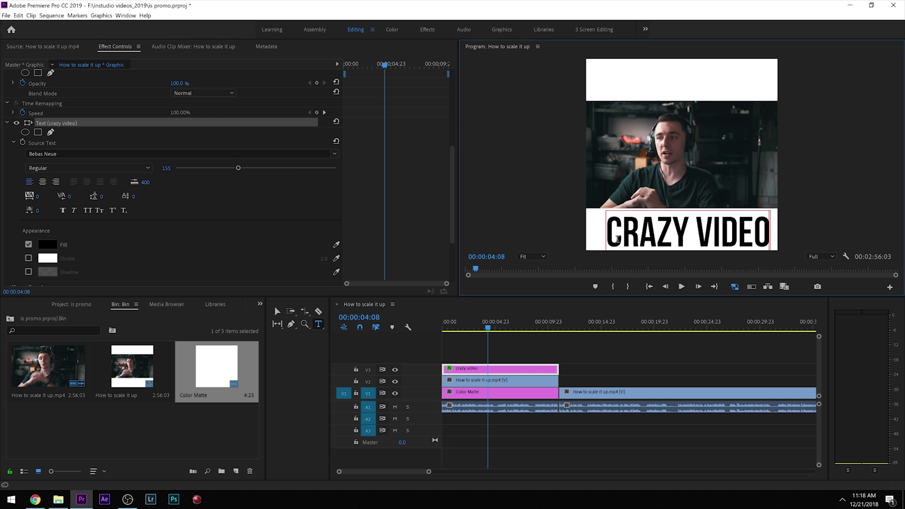
Move the CRAZY VIDEO graphic into the upper white border by setting its Vector Motion vertical position to -209.
double_click(617, 239)
scroll(186, 191, up, 6)
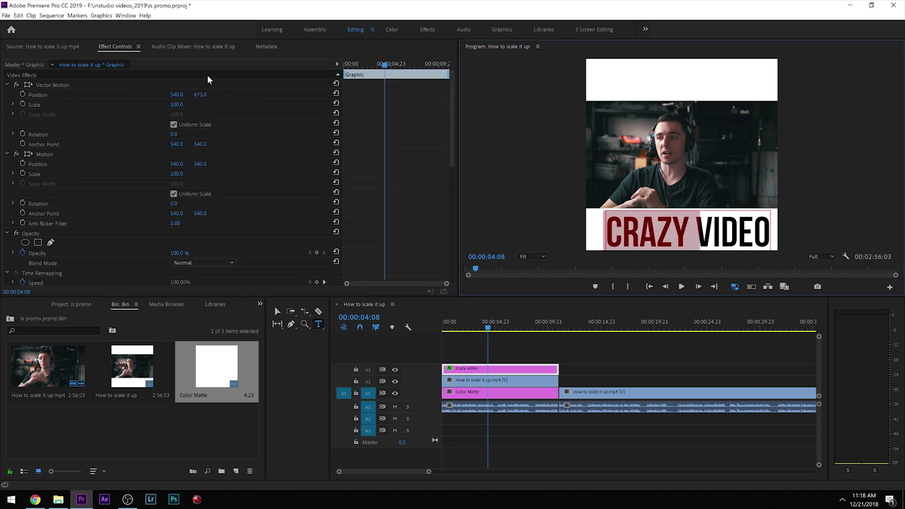
mouse_move(201, 97)
mouse_down()
mouse_move(1, 95)
mouse_move(208, 95)
mouse_up()
click(828, 209)
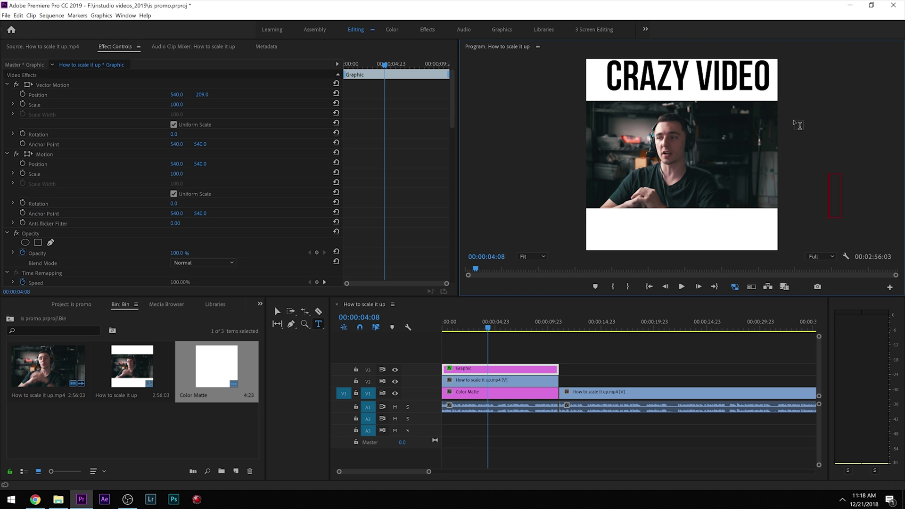
click(579, 427)
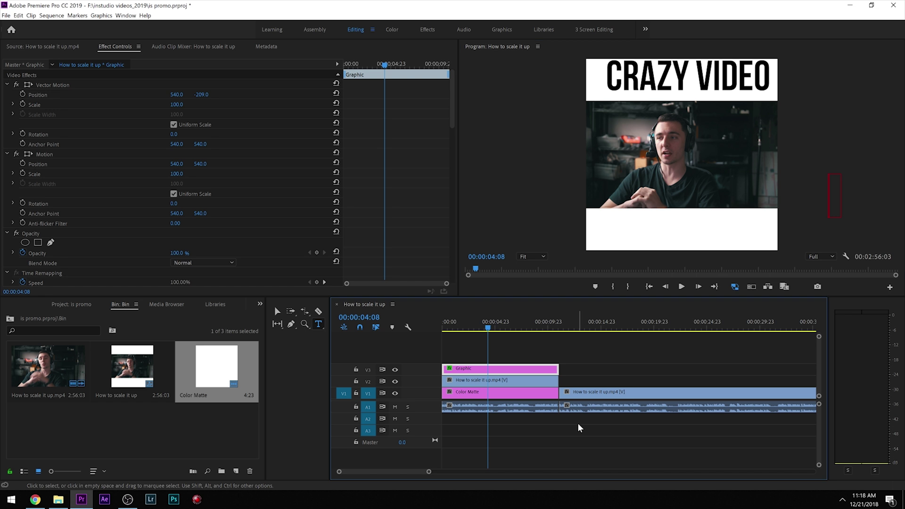
Try a higher target bitrate and a shortened source range in the H.264 export settings without exporting.
key(ctrl+m)
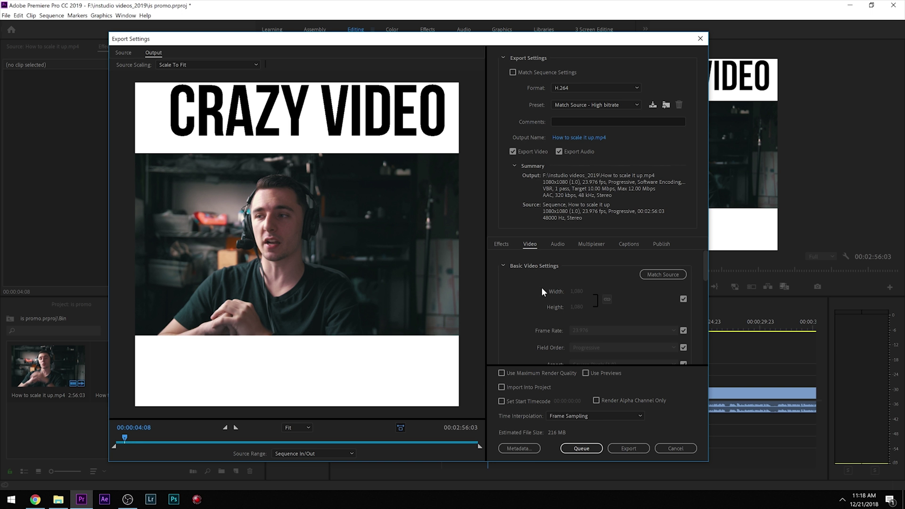
click(528, 373)
click(526, 373)
scroll(530, 315, down, 3)
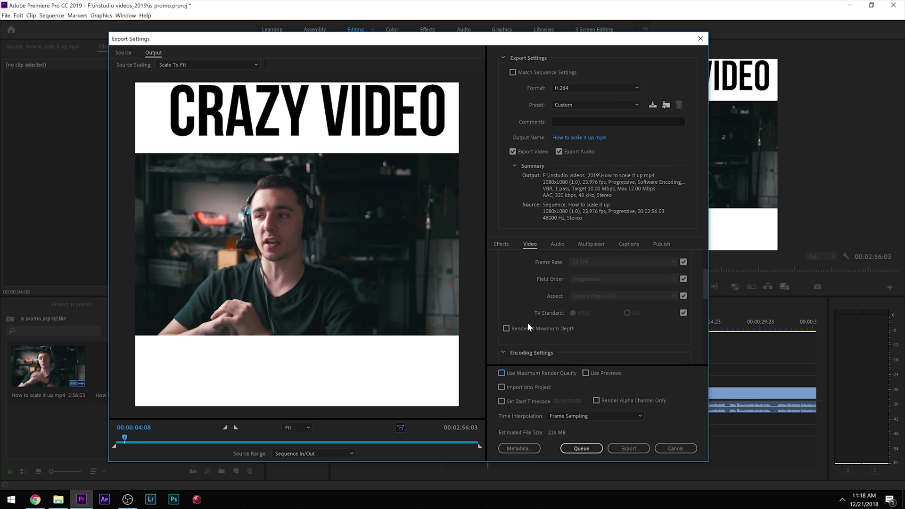
scroll(519, 328, down, 3)
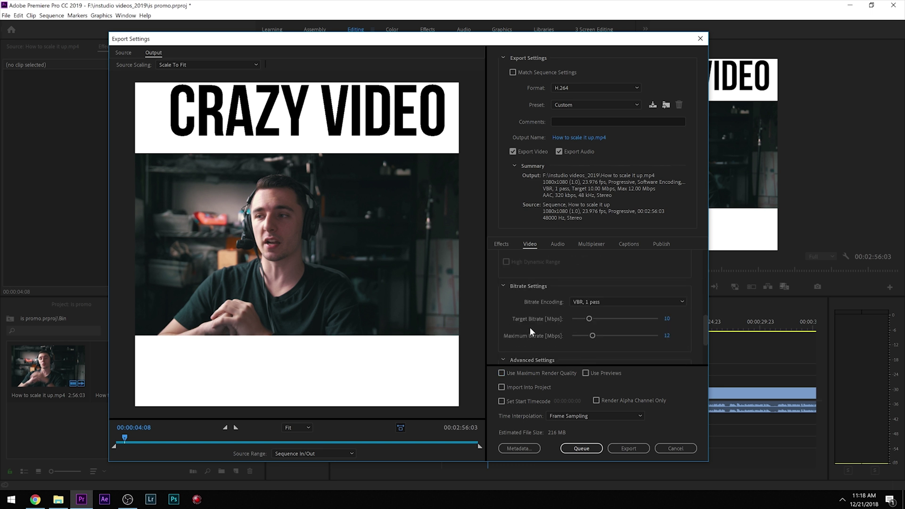
drag(600, 318, 608, 319)
drag(411, 444, 235, 444)
click(676, 448)
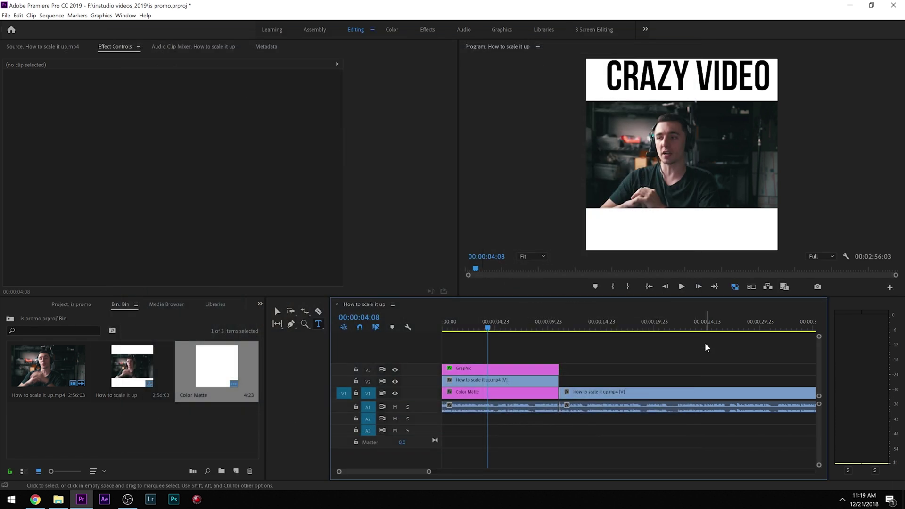
Try deleting the remaining video clip after the color matte on V1, and undo the deletion.
click(608, 395)
key(Delete)
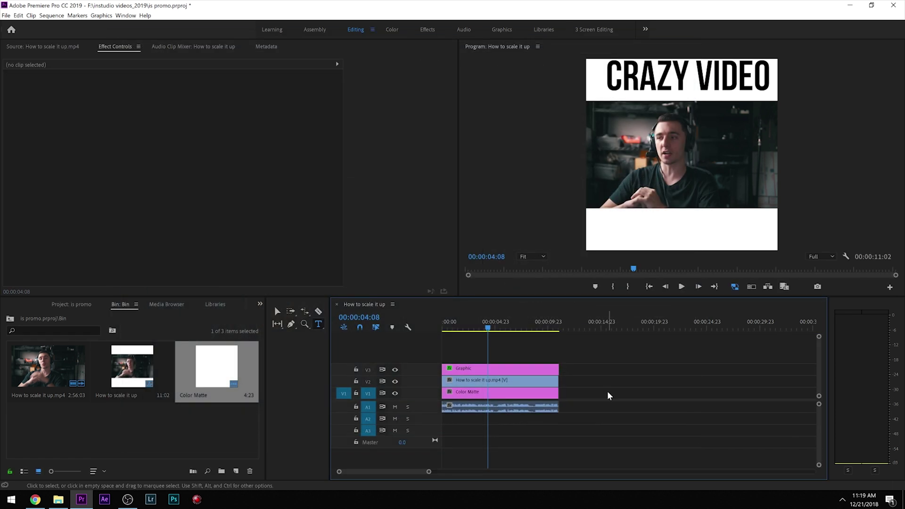
key(ctrl+z)
Mark the sequence's out point at 00:00:28:12 and return the playhead to the start.
click(743, 327)
key(minus)
key(minus)
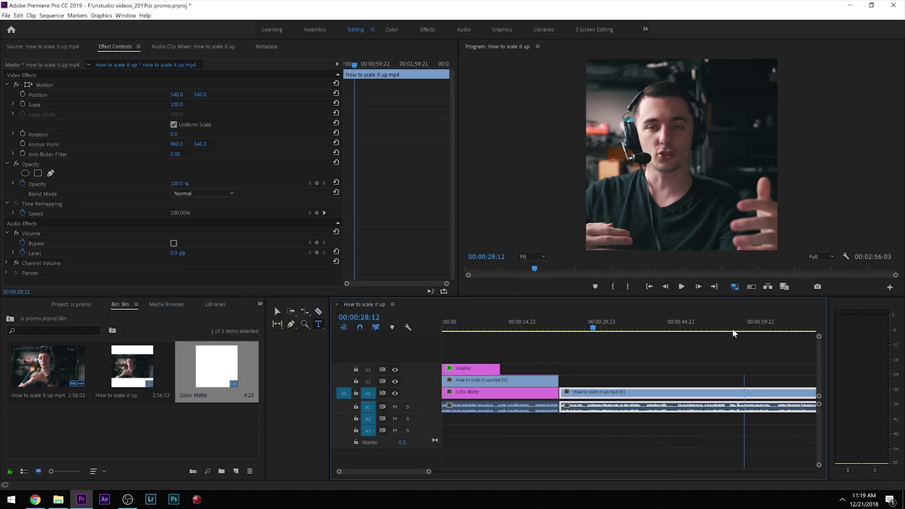
key(o)
key(Home)
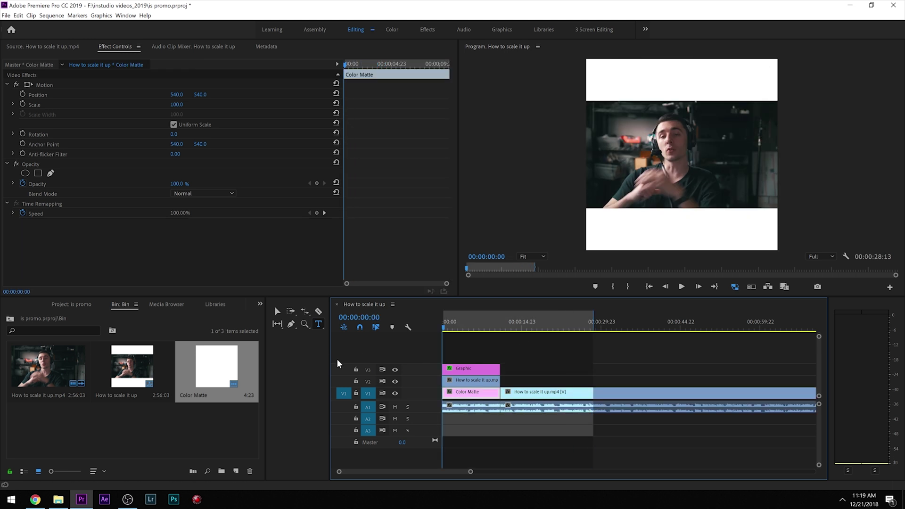
Try a target bitrate of 17.43 Mbps in the H.264 export settings for the marked range without exporting.
key(ctrl+m)
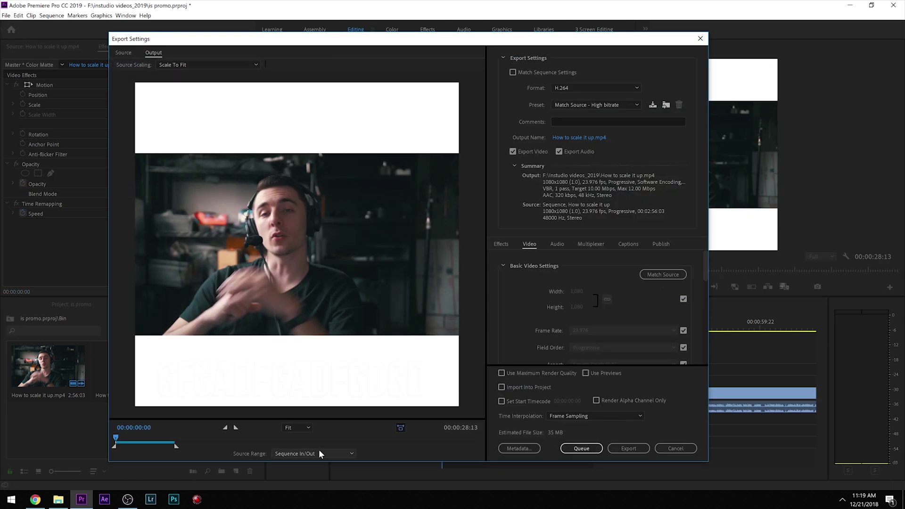
scroll(532, 295, down, 5)
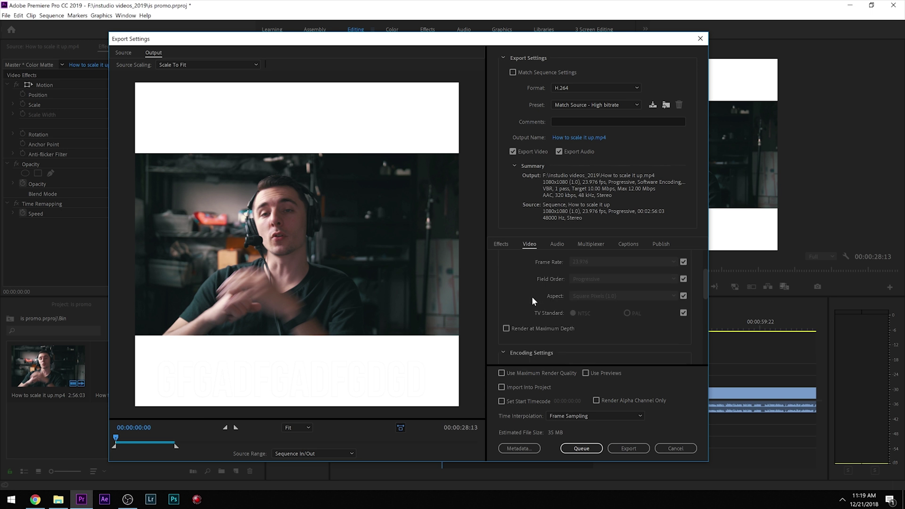
click(554, 292)
scroll(561, 315, down, 5)
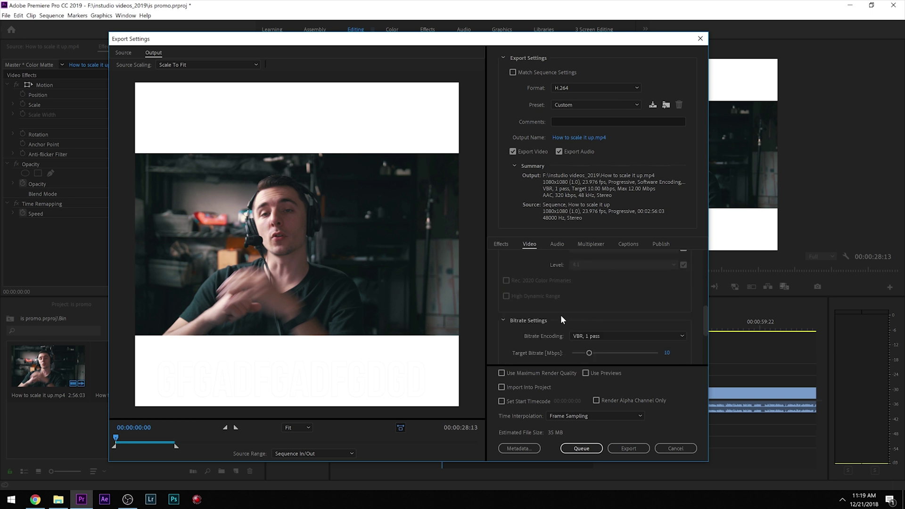
drag(589, 284, 598, 285)
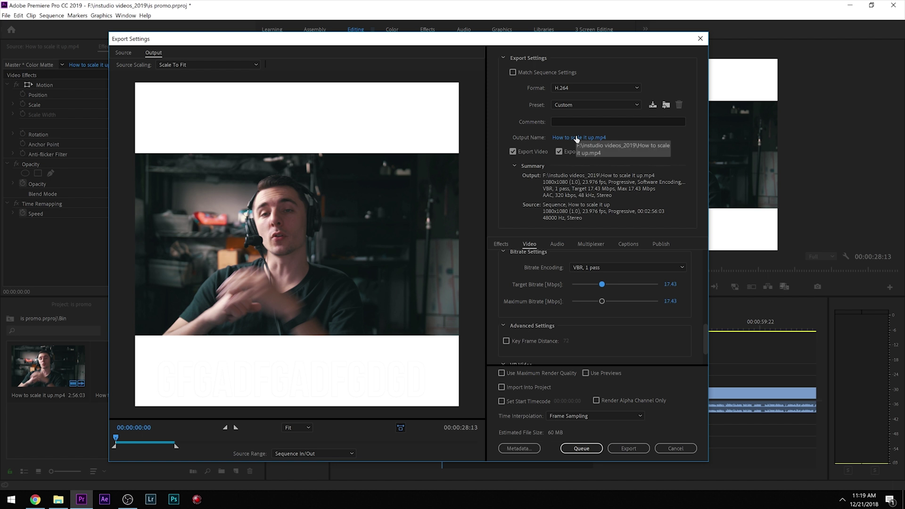
click(674, 448)
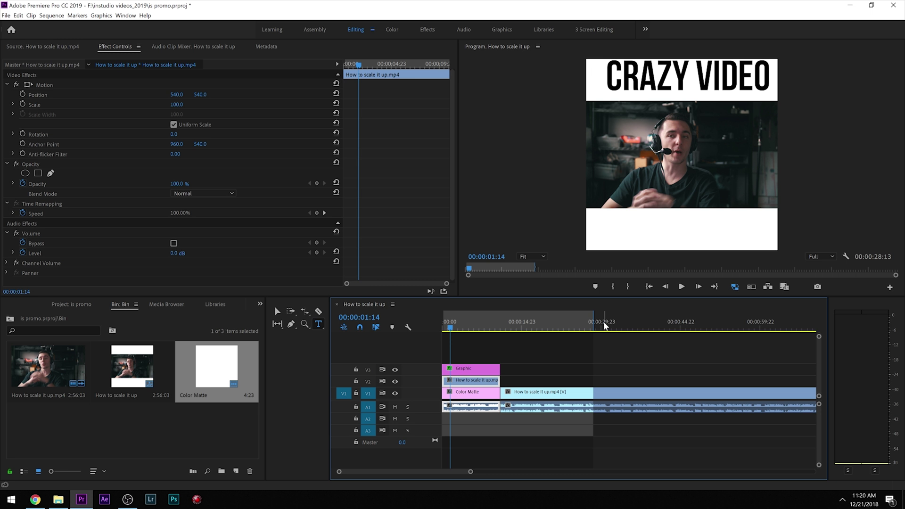
Change the How to scale it up sequence's frame size to 1080 by 1350 and accept deleting its previews.
right_click(148, 370)
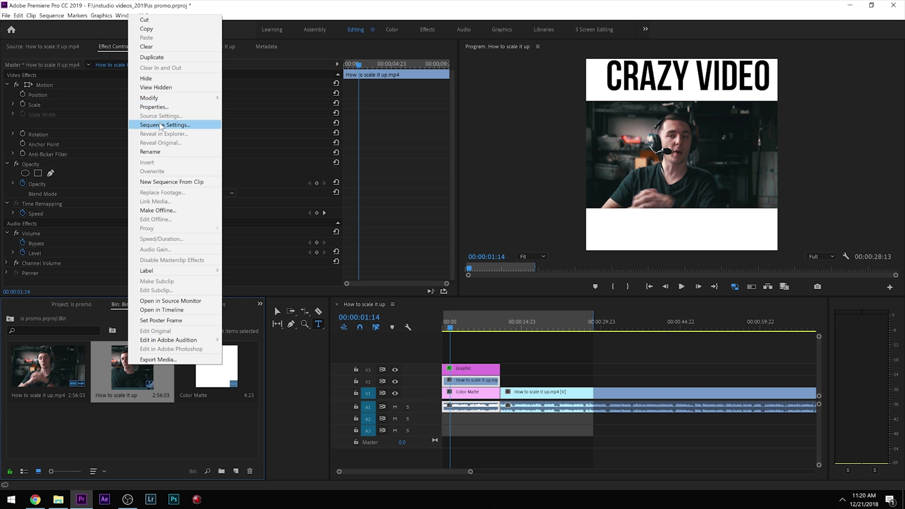
click(160, 125)
double_click(452, 135)
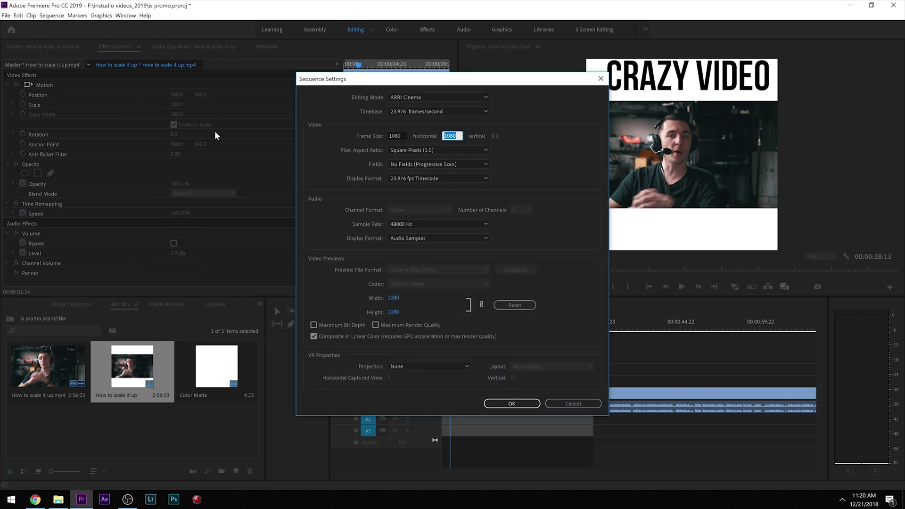
text(135)
click(587, 155)
click(513, 403)
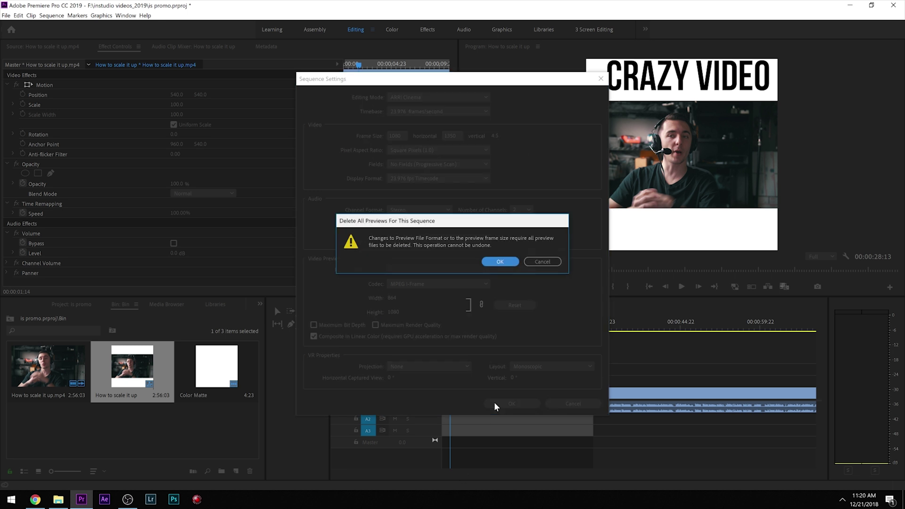
click(501, 262)
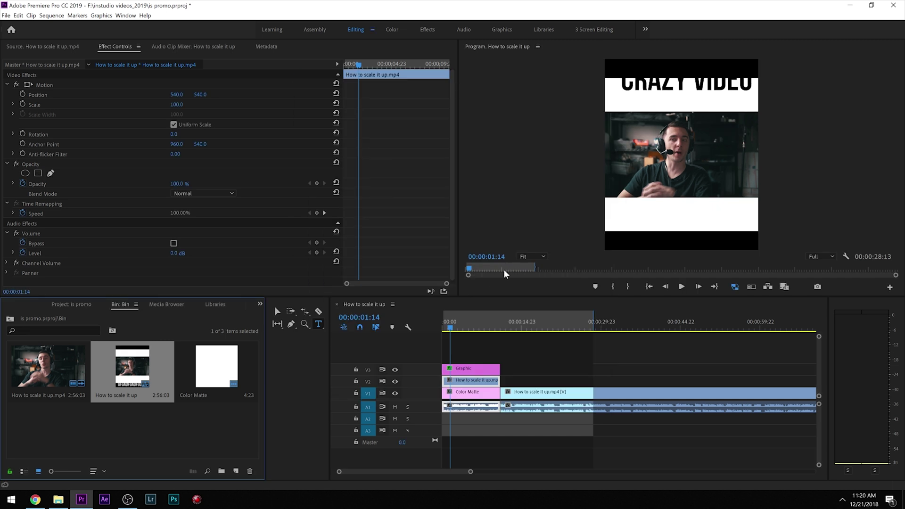
Scale the V1 color matte to 173 and reframe the V2 clip at scale 168 to fill the upper part of the frame.
click(469, 392)
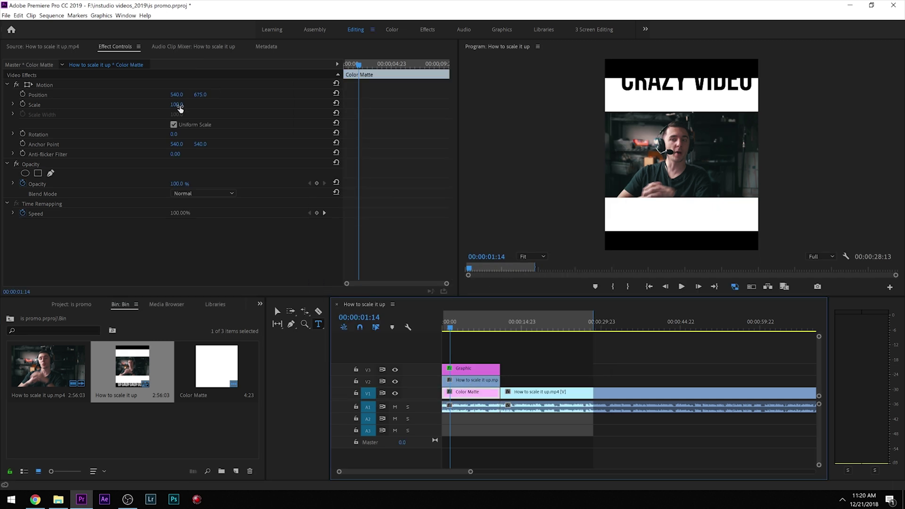
click(468, 381)
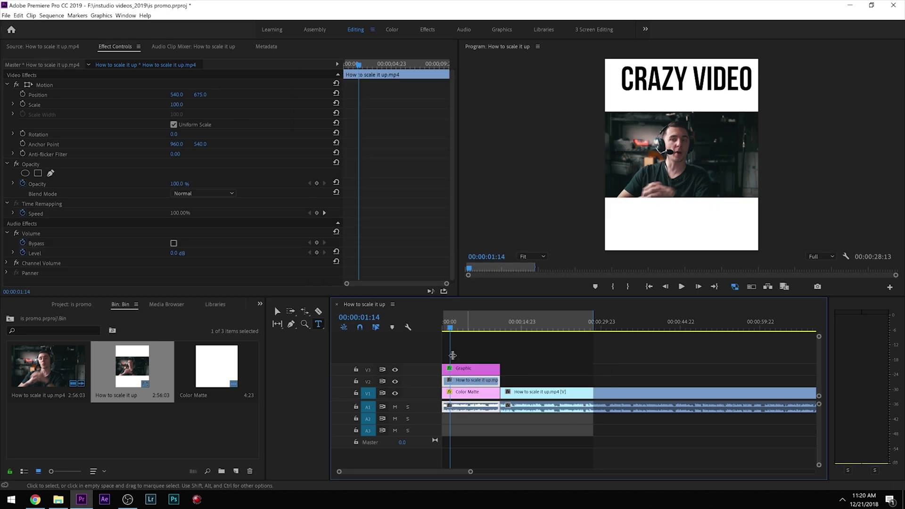
drag(200, 94, 230, 104)
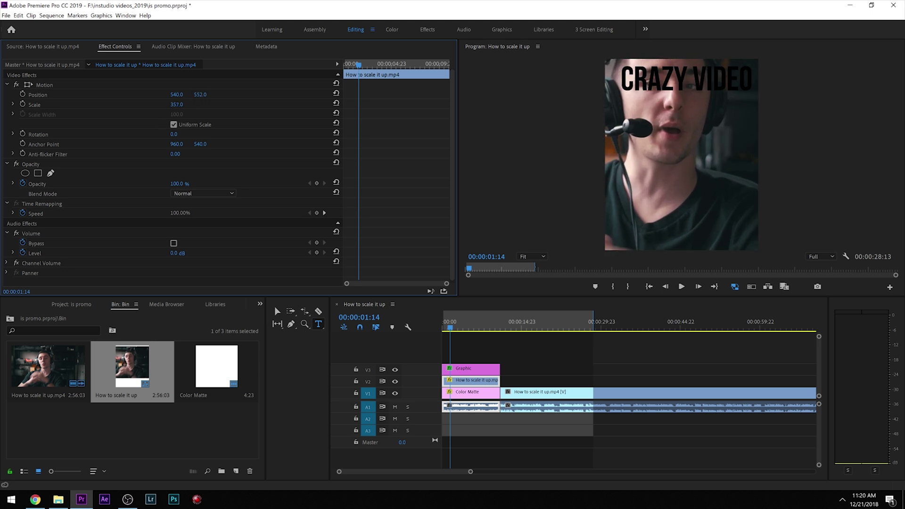
click(458, 322)
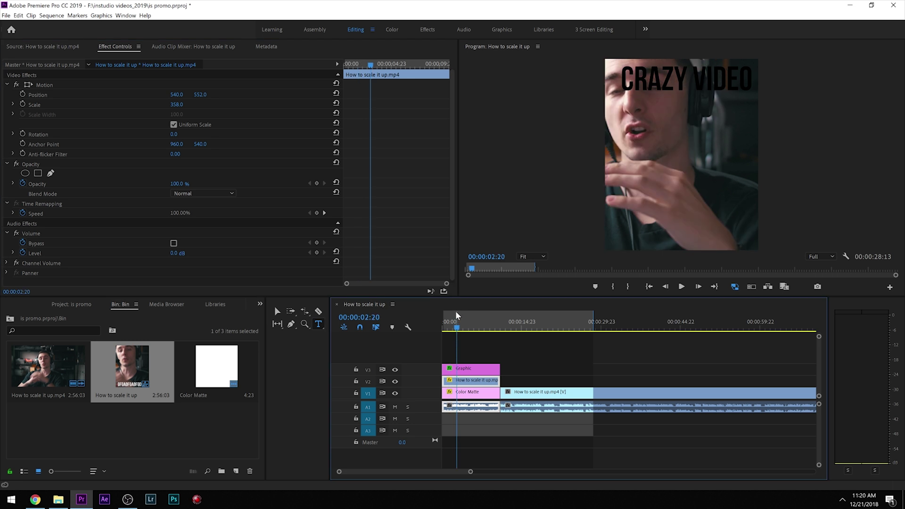
drag(457, 322, 468, 323)
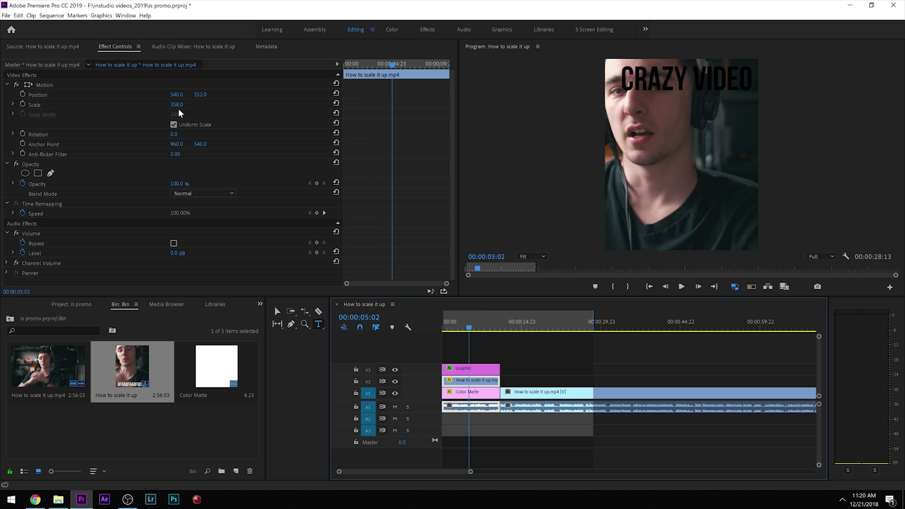
key(ctrl+z)
key(ctrl+z)
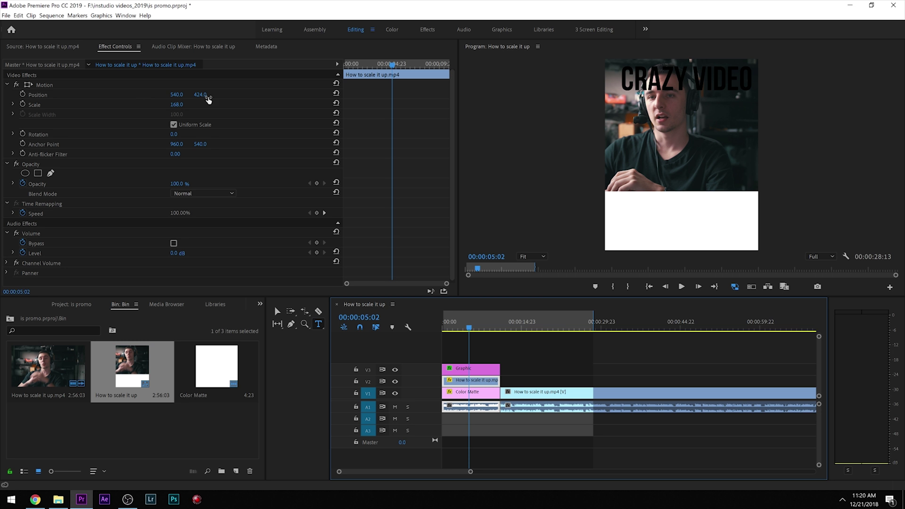
mouse_move(205, 95)
mouse_down()
mouse_move(443, 95)
mouse_move(205, 95)
mouse_up()
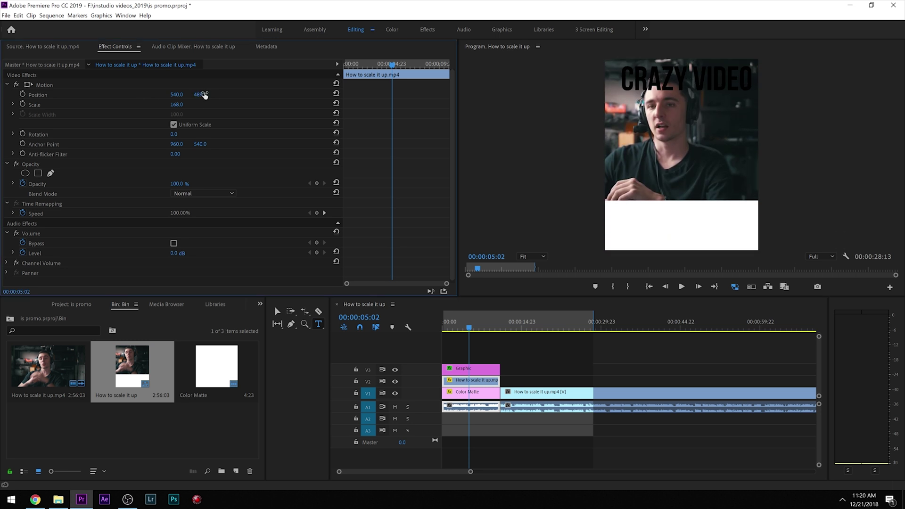
Move the CRAZY VIDEO graphic on V3 down into the white area beneath the video.
click(458, 371)
drag(200, 95, 292, 95)
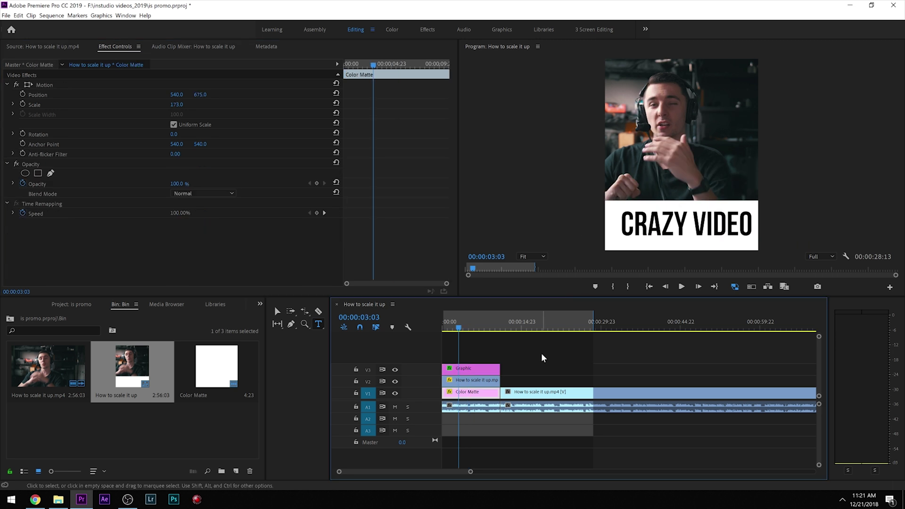
Review the H.264 export video settings for the 1080 by 1350 sequence and close them without exporting.
key(ctrl+m)
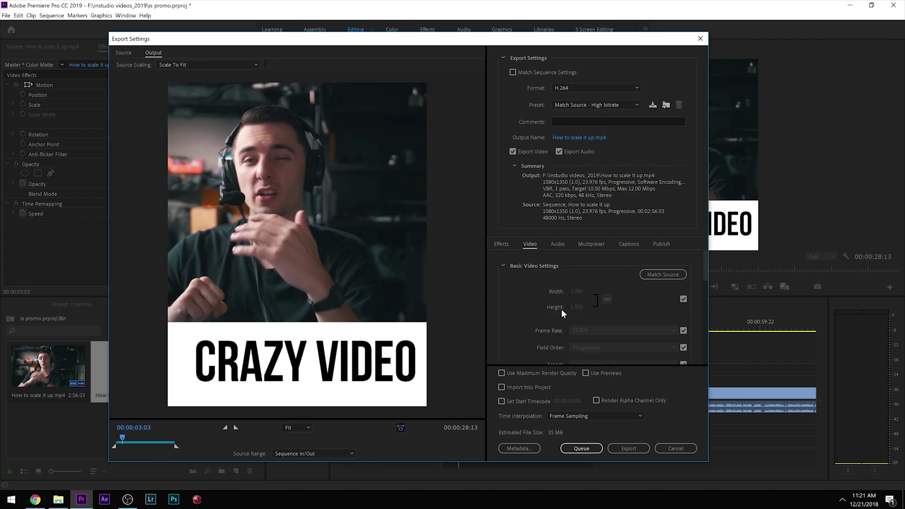
scroll(561, 309, up, 2)
scroll(578, 318, down, 5)
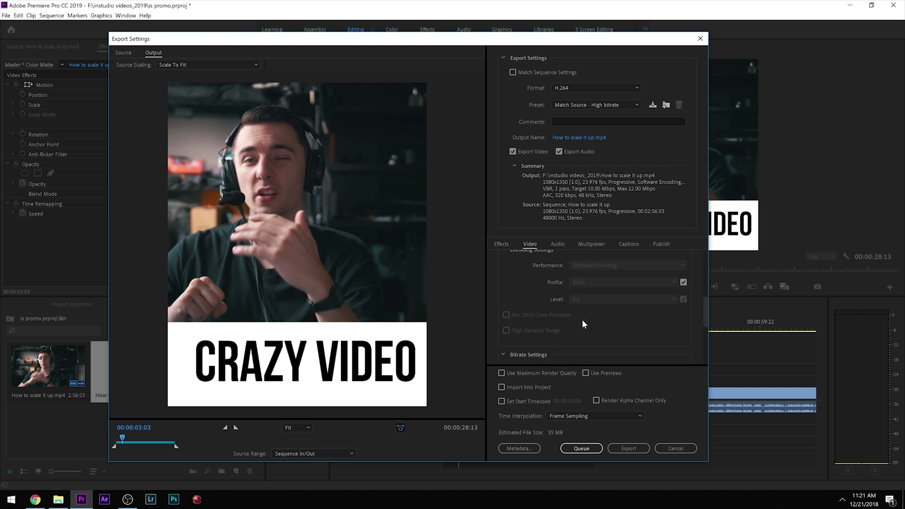
scroll(581, 319, up, 5)
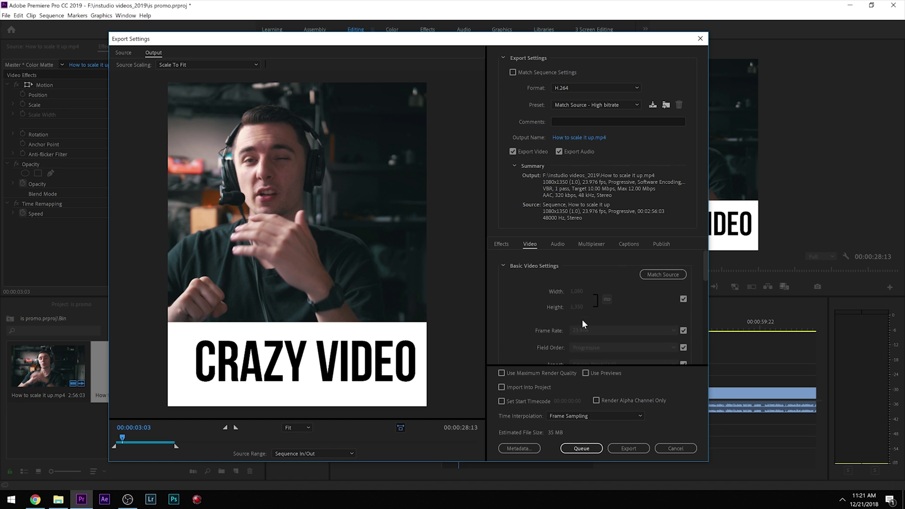
click(675, 448)
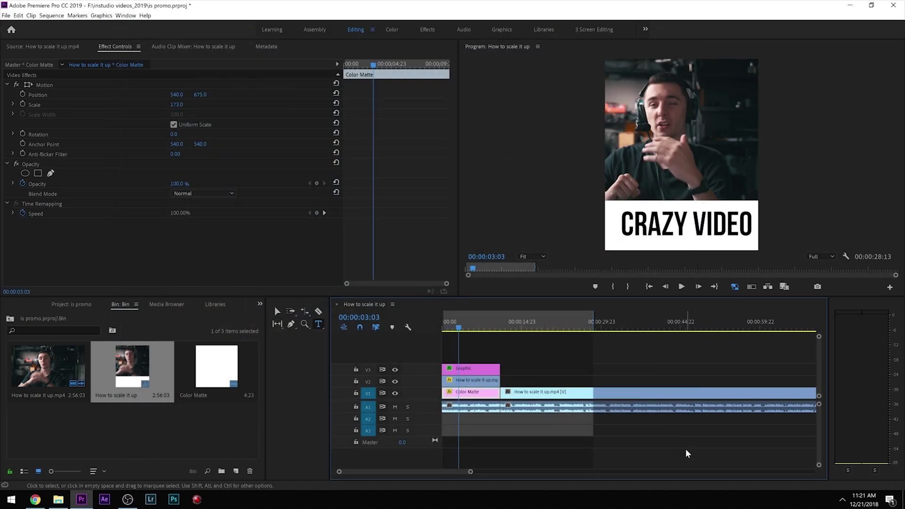
Change the How to scale it up sequence's frame size to 1080 by 1920 and accept deleting its previews.
click(230, 449)
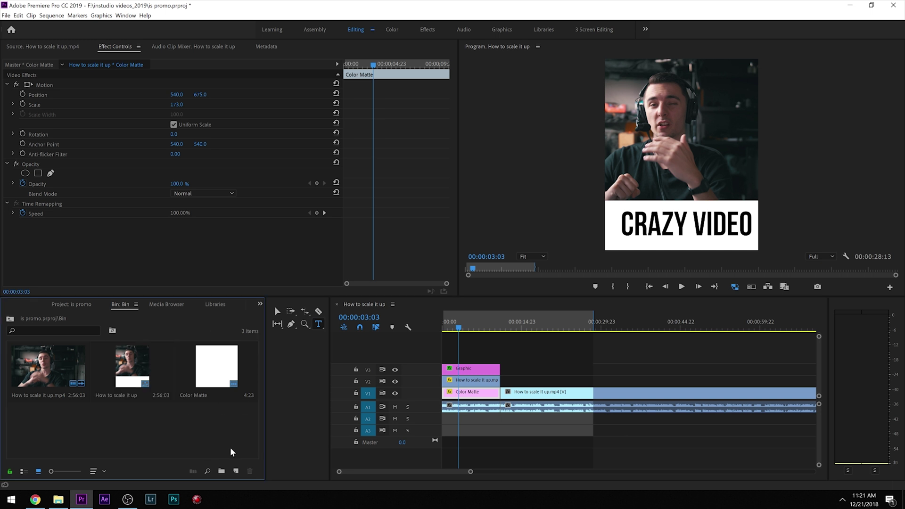
right_click(132, 365)
click(160, 117)
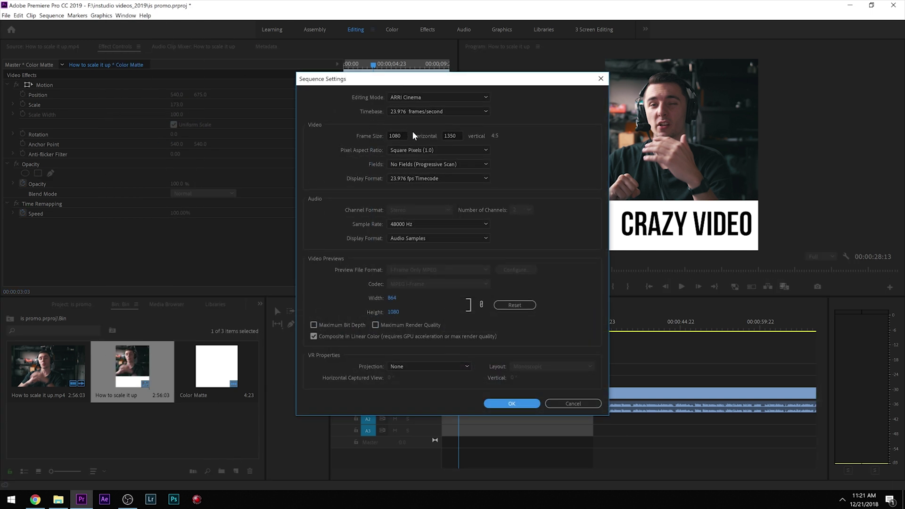
click(459, 136)
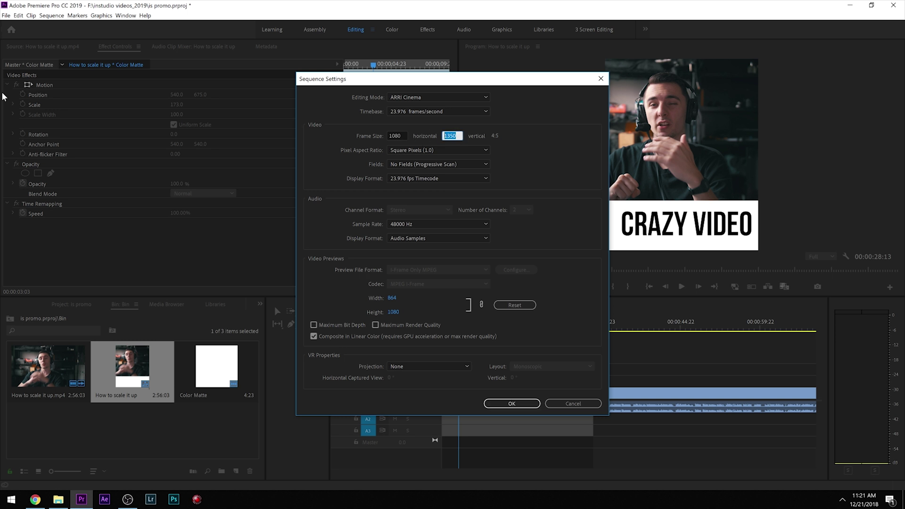
text(1920)
click(532, 195)
click(519, 404)
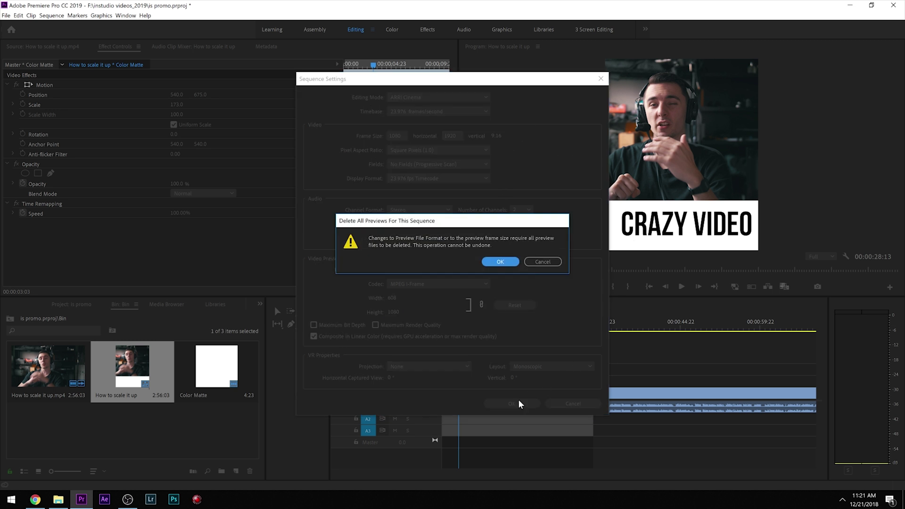
click(500, 262)
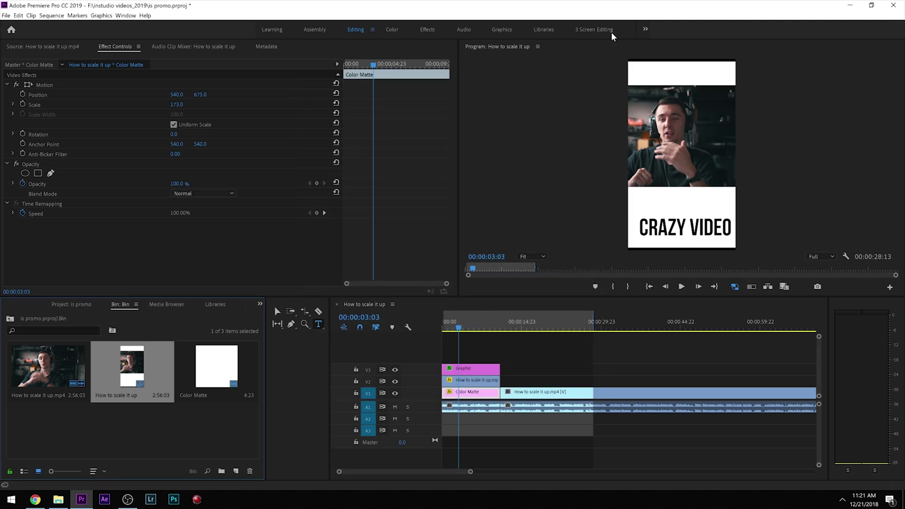
Scale the V1 color matte to 277 to cover the full vertical frame.
click(473, 392)
drag(177, 105, 225, 104)
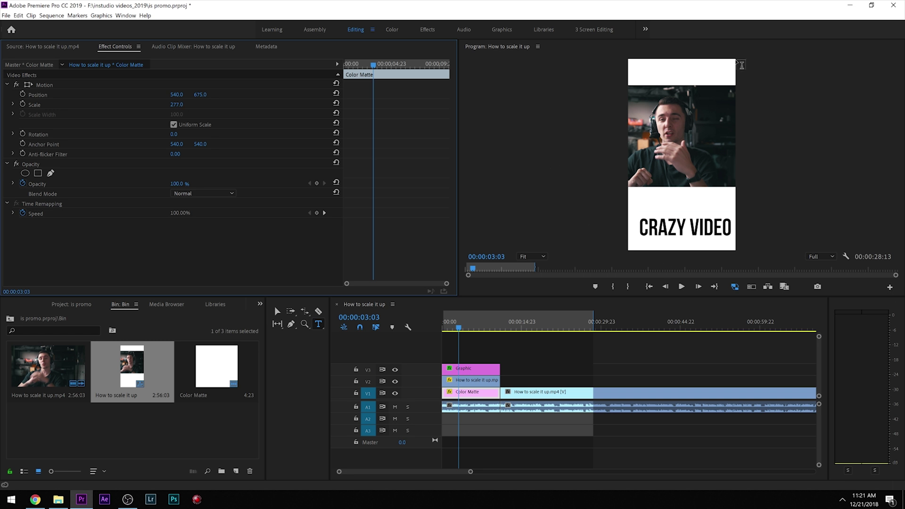
key(v)
click(559, 365)
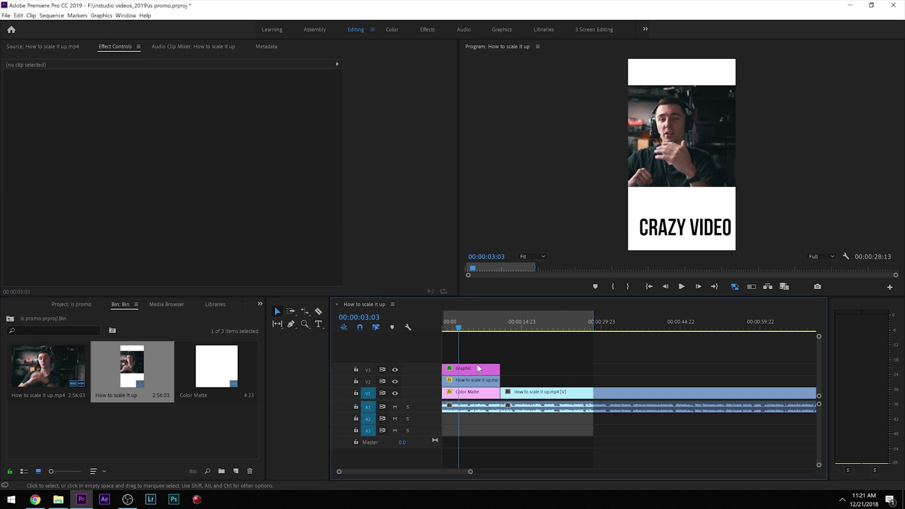
Set the CRAZY VIDEO graphic's vertical position to 1148.8 and scale to 104, and scale the V2 clip to 185.
click(477, 366)
drag(200, 94, 230, 94)
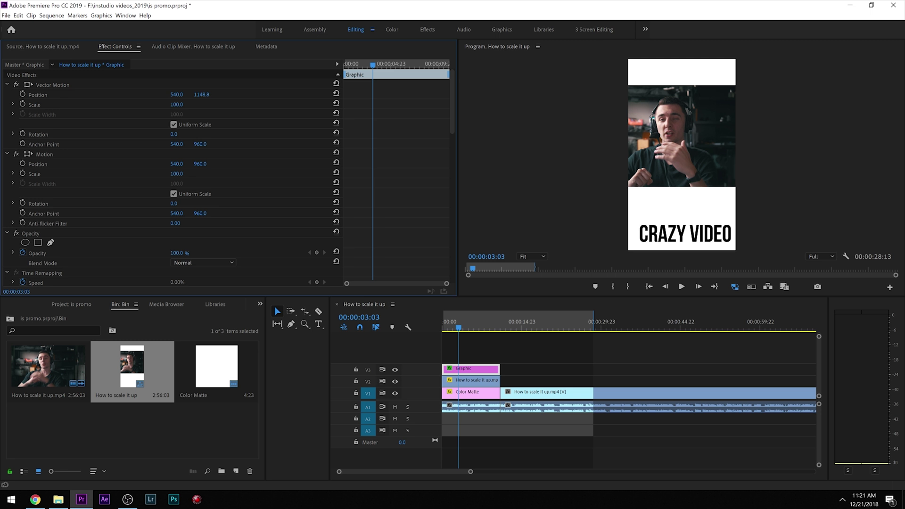
mouse_move(176, 104)
mouse_down()
mouse_move(195, 104)
mouse_move(156, 104)
mouse_move(183, 104)
mouse_up()
click(471, 381)
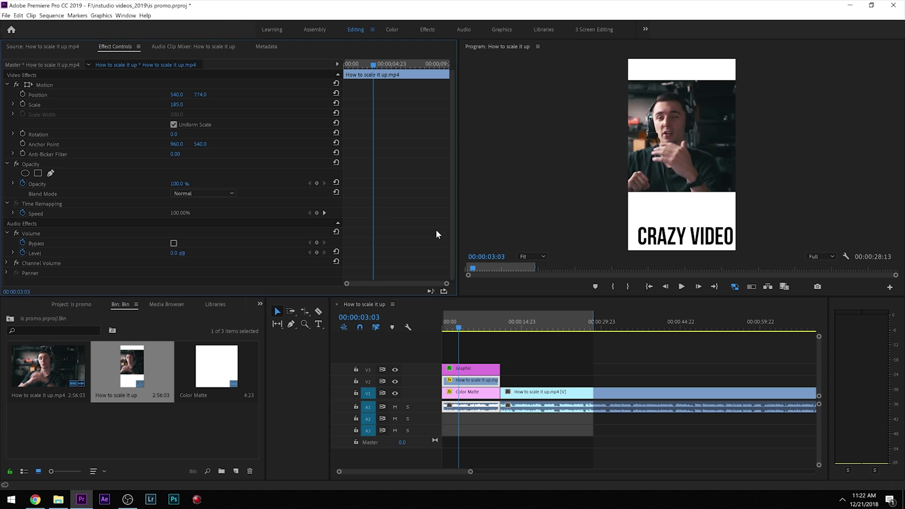
Mark the sequence's out point at 00:01:00:21.
click(519, 327)
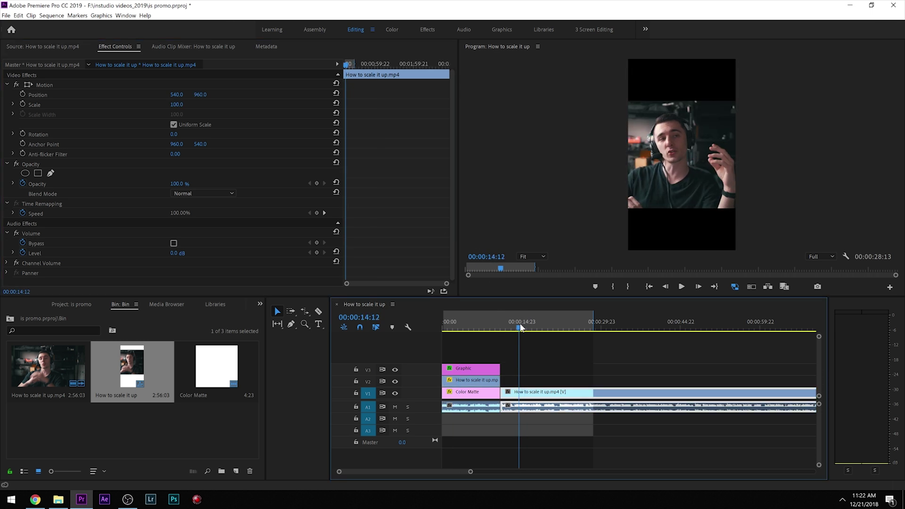
drag(520, 327, 642, 329)
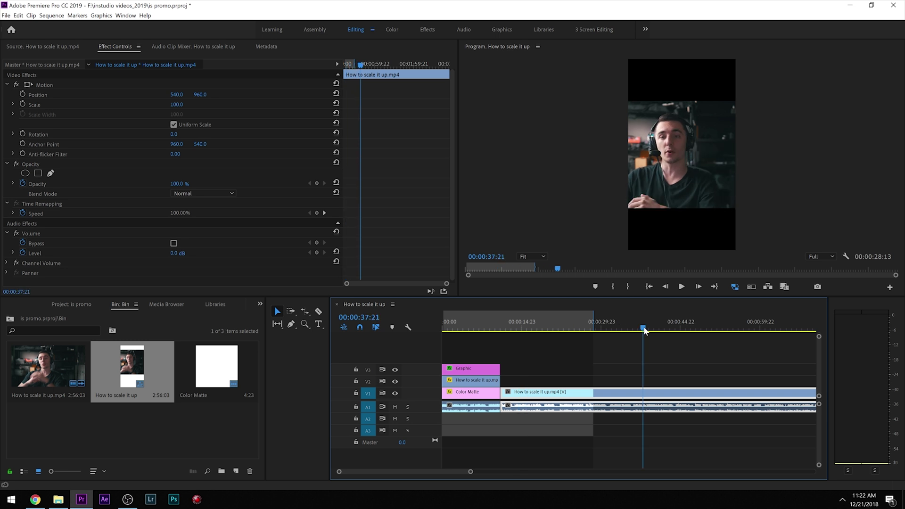
mouse_move(732, 332)
mouse_down()
mouse_move(822, 329)
mouse_move(743, 332)
mouse_up()
key(o)
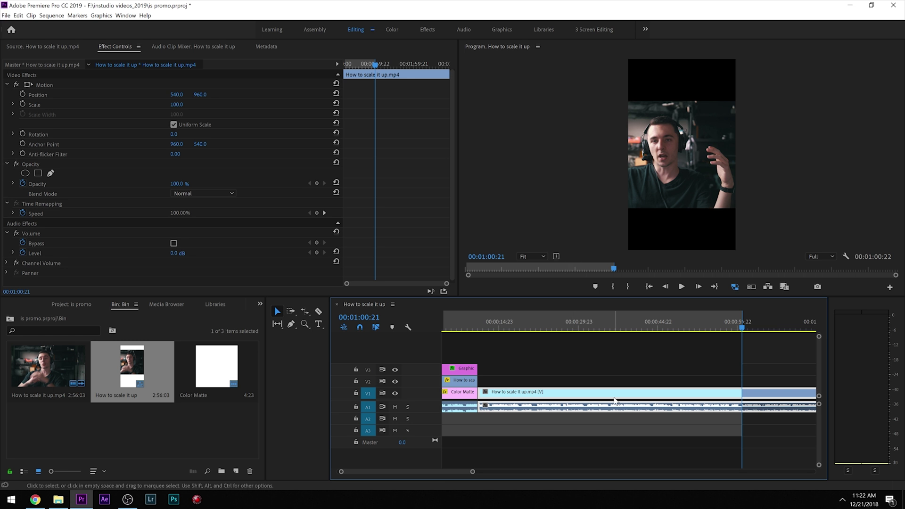
key(backslash)
Remove the remaining V1 video after the titled section and extend the graphic, V2 clip and color matte to about 47 seconds.
key(Home)
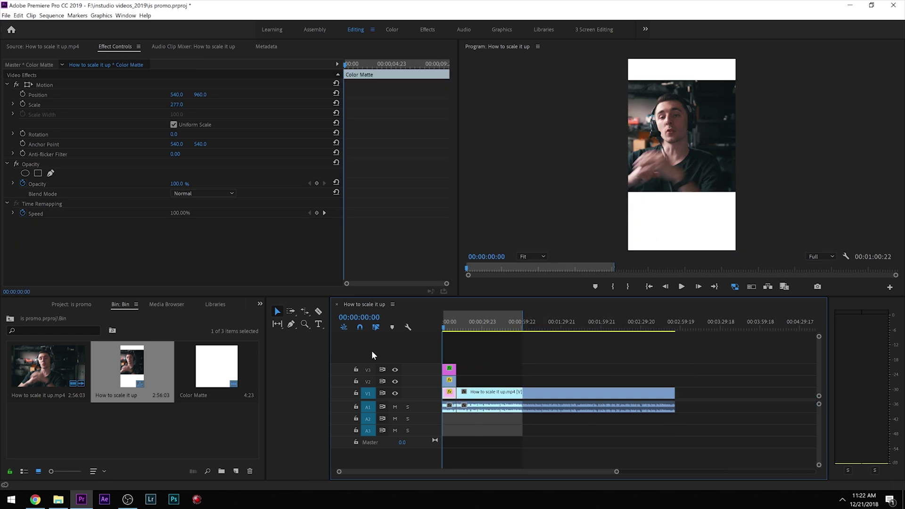
key(space)
key(backslash)
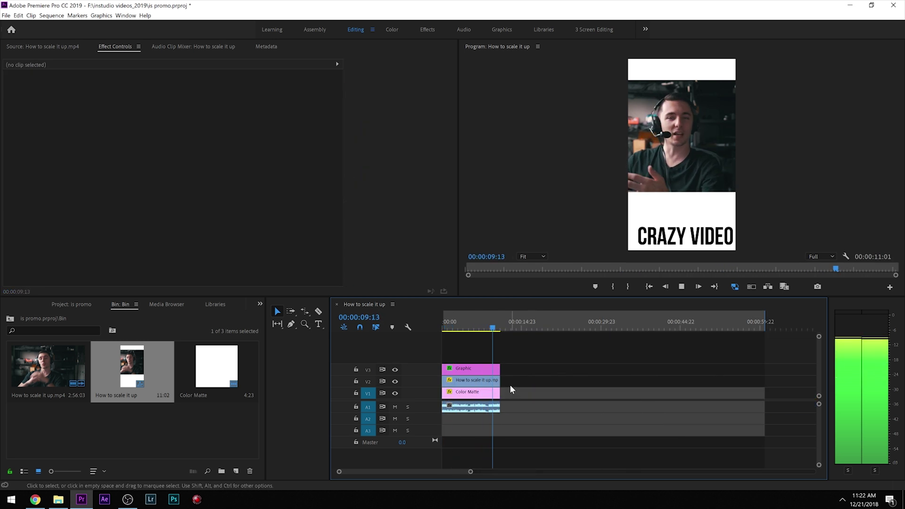
drag(503, 381, 693, 381)
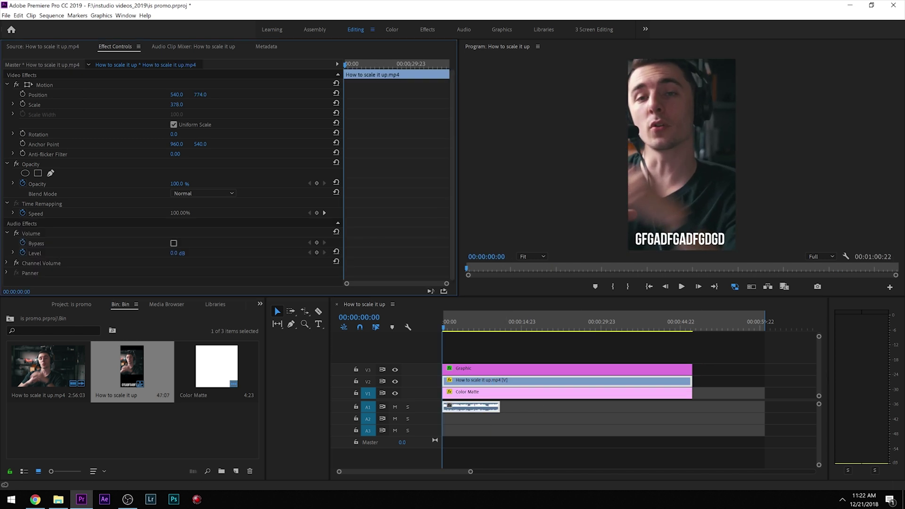
Reframe the V2 clip at scale 158 and position 651, 875 so it spans the frame's width above the title.
drag(181, 96, 350, 96)
key(space)
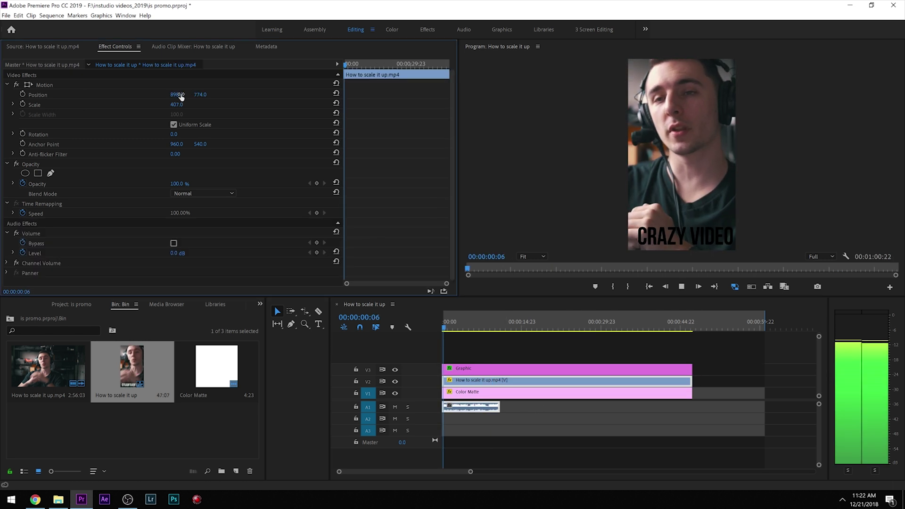
drag(200, 95, 248, 95)
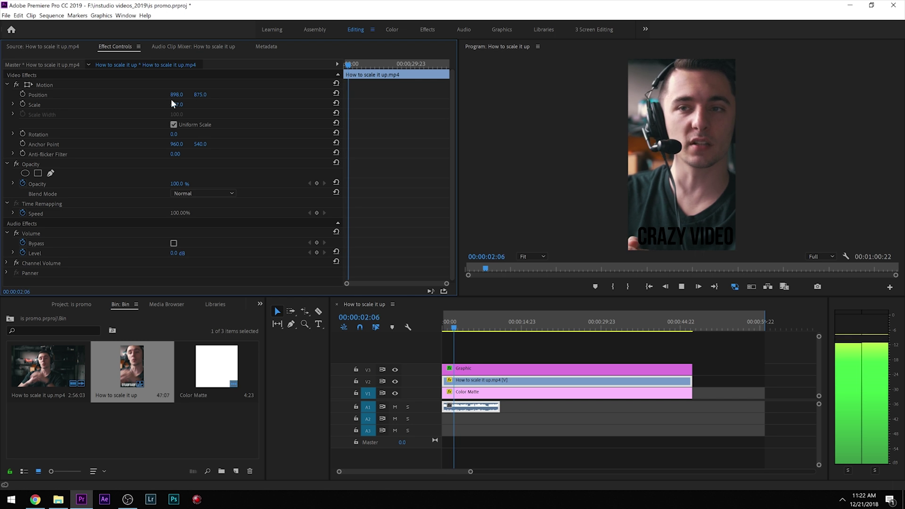
drag(177, 104, 59, 104)
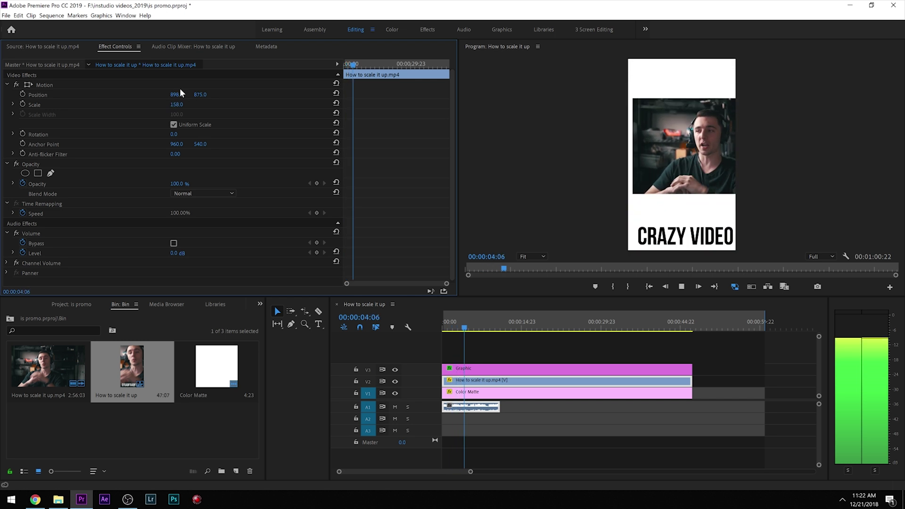
drag(180, 95, 60, 94)
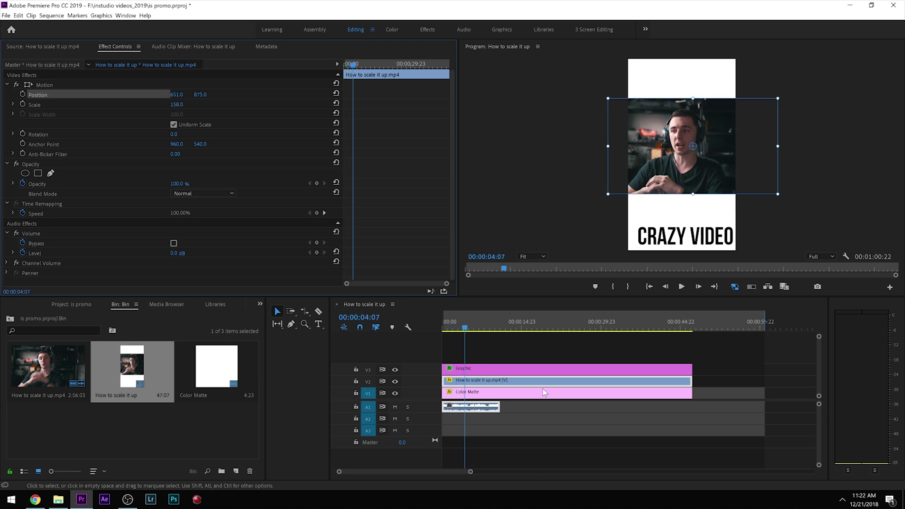
Replace the V1 color matte with a copy of the V2 clip scaled to 388 as a background.
click(509, 395)
key(Delete)
drag(480, 383, 482, 395)
drag(176, 104, 274, 307)
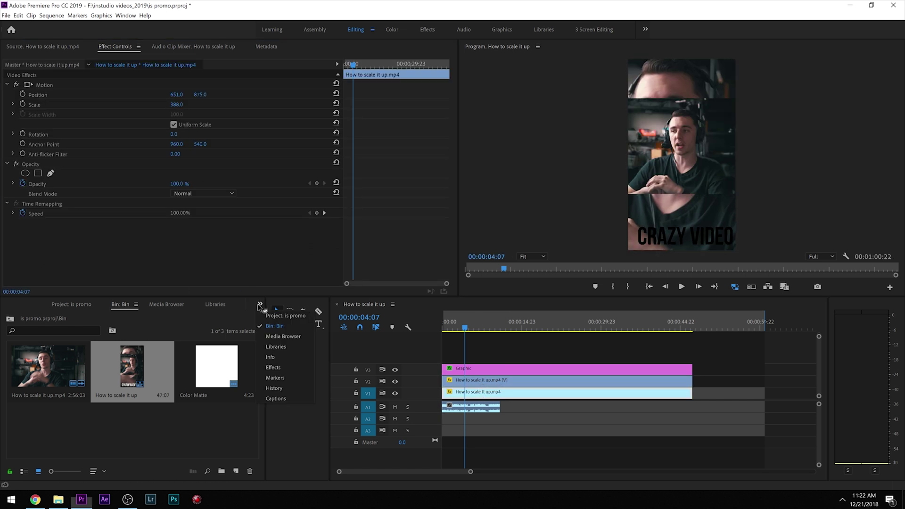
Apply the Gaussian Blur effect to the V1 background clip with a blurriness of 57 and play the result.
click(259, 304)
click(265, 360)
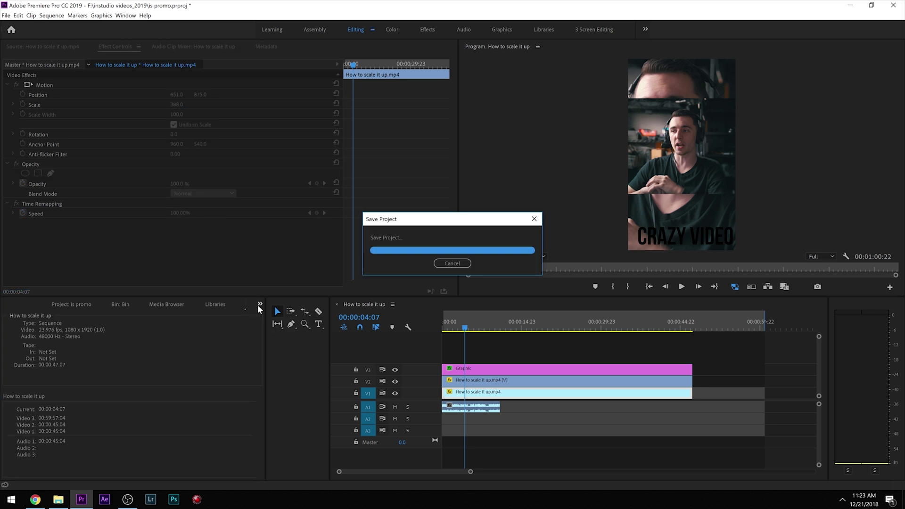
click(259, 304)
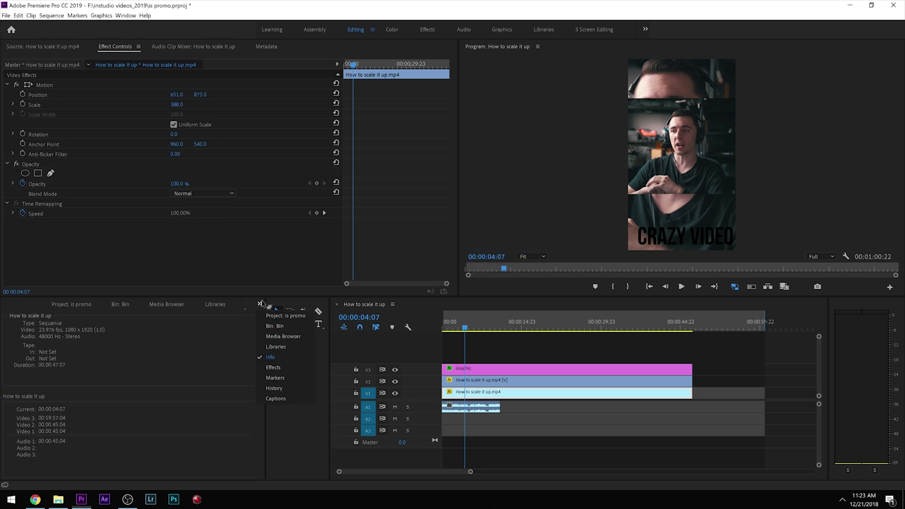
click(265, 370)
click(42, 316)
text(gau)
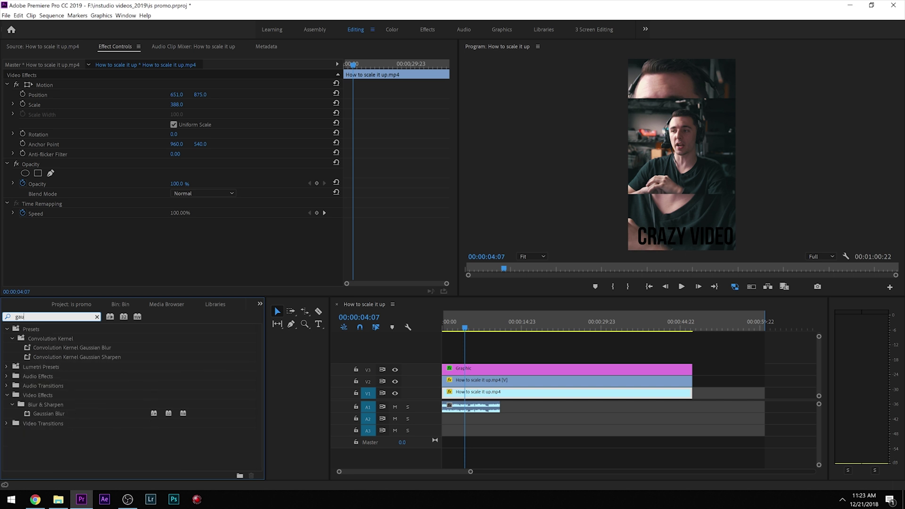
drag(51, 413, 183, 242)
key(space)
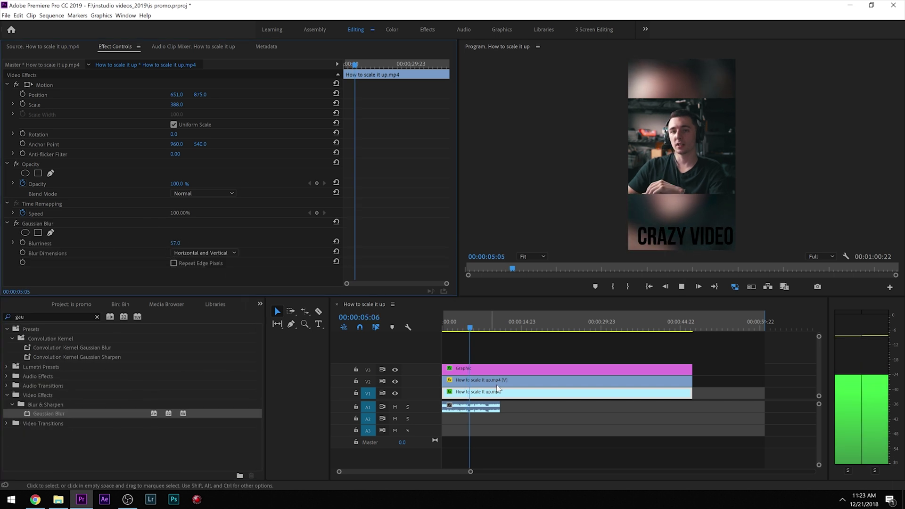
key(space)
key(space)
Change the V3 title text to DM ME, make it white and center it in the blurred area beneath the video.
click(498, 368)
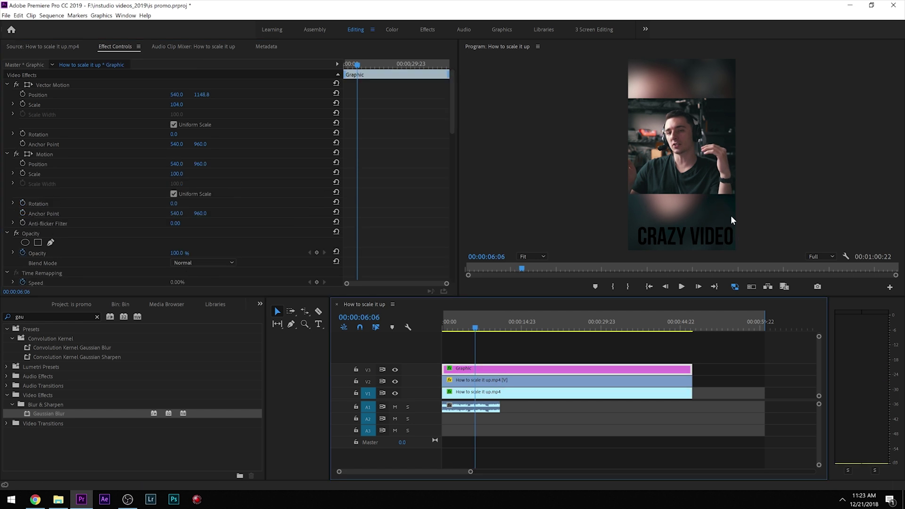
key(t)
click(697, 239)
key(ctrl+a)
text(D)
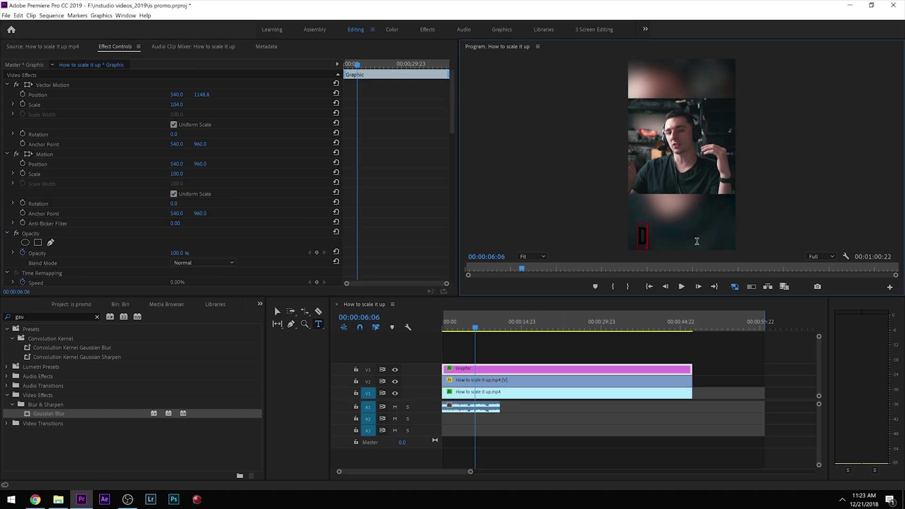
text(M ME)
scroll(186, 258, down, 3)
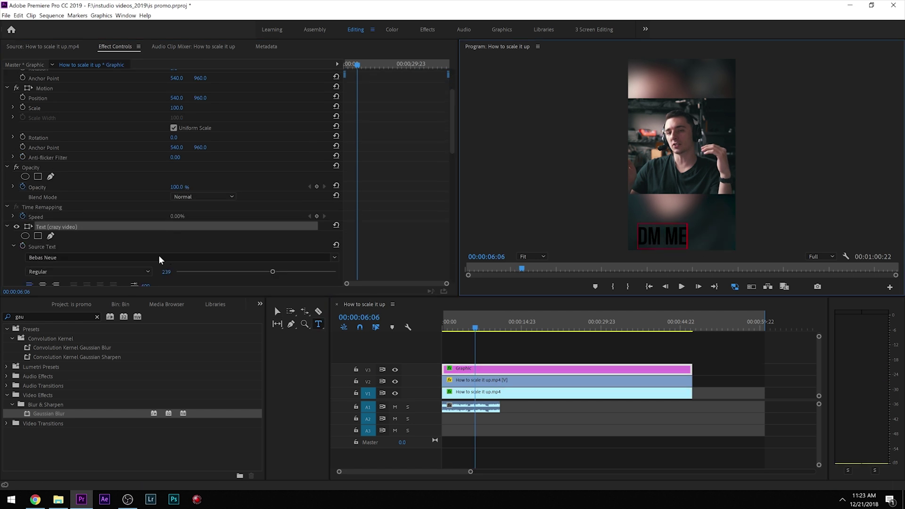
key(space)
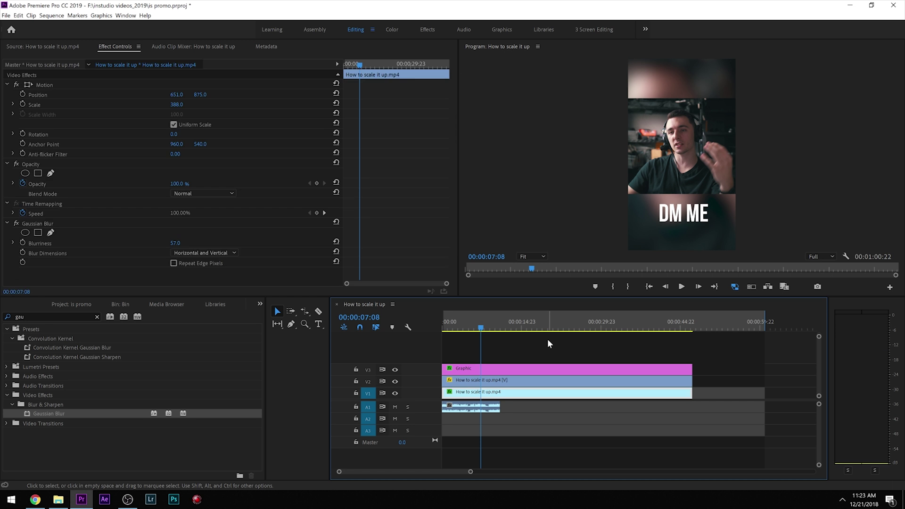
Open the vertical sequence's export settings, examine the frame size, frame rate and bitrate options, and close them without exporting.
key(ctrl+m)
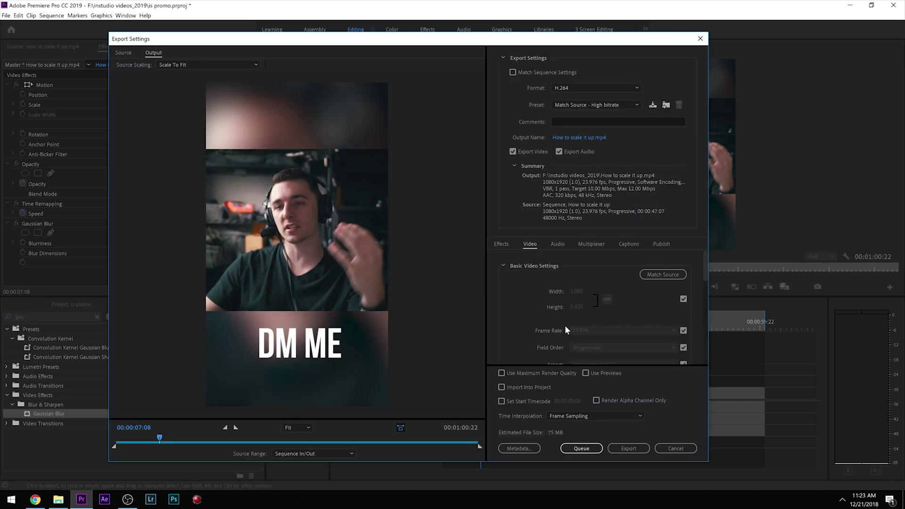
scroll(575, 312, down, 3)
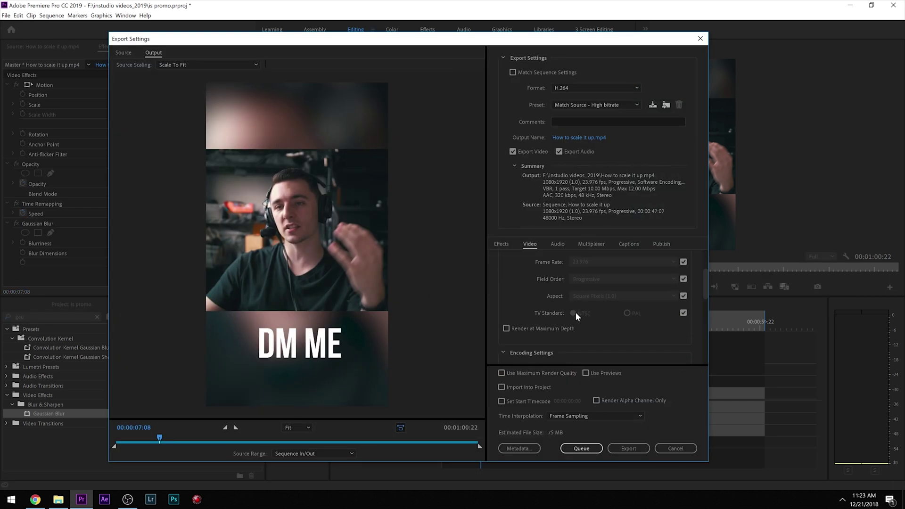
click(551, 293)
scroll(547, 312, down, 3)
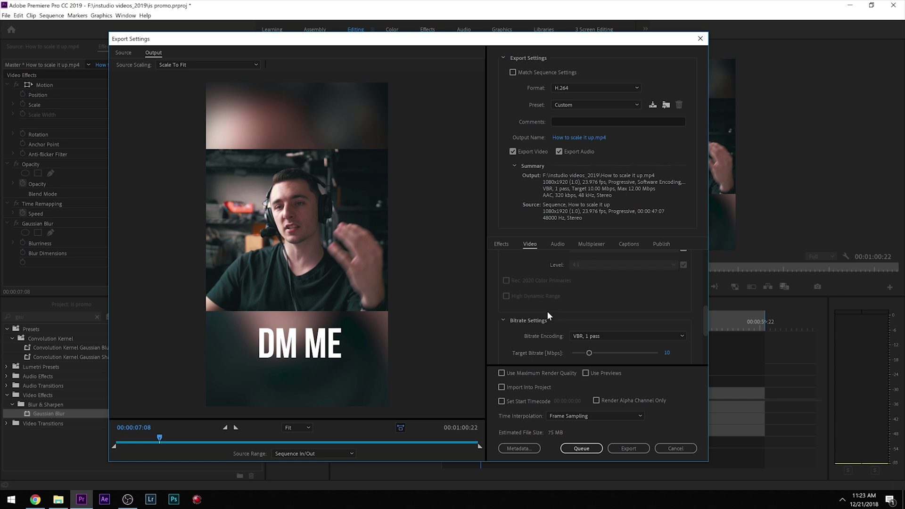
scroll(547, 315, down, 2)
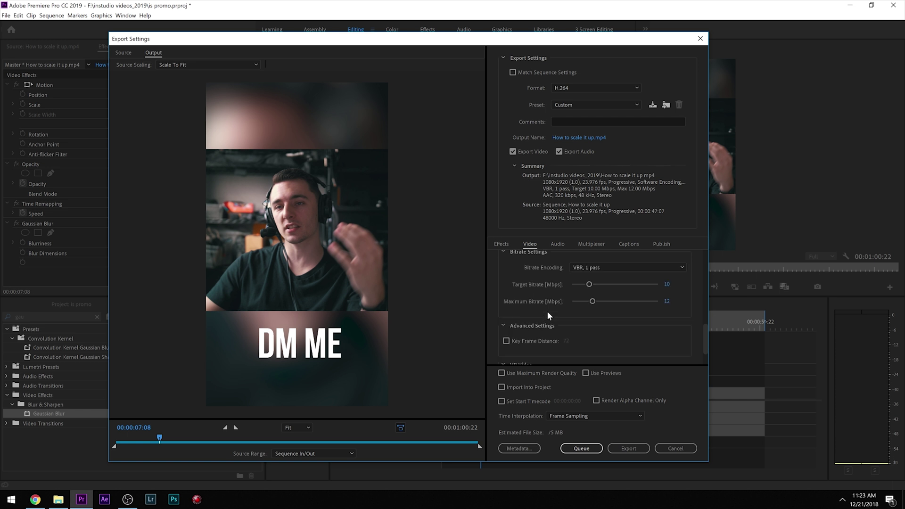
scroll(546, 314, up, 5)
scroll(547, 313, up, 1)
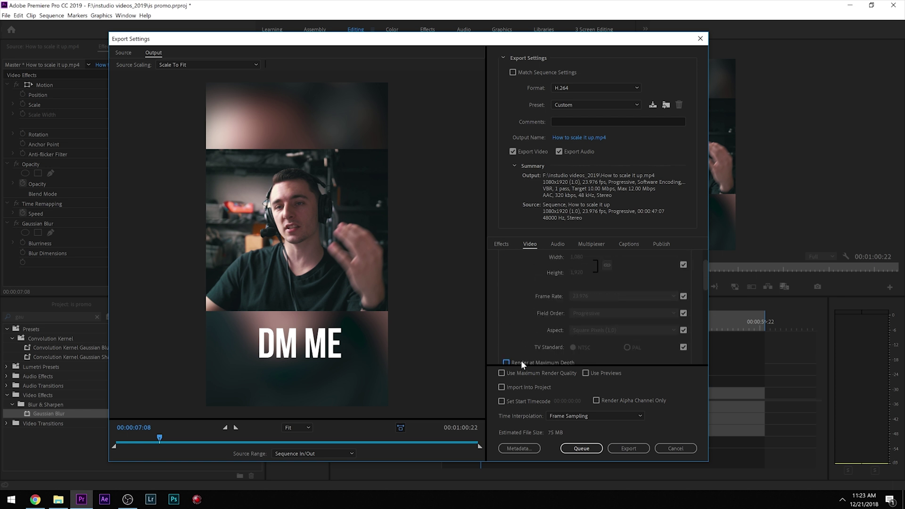
scroll(513, 335, down, 1)
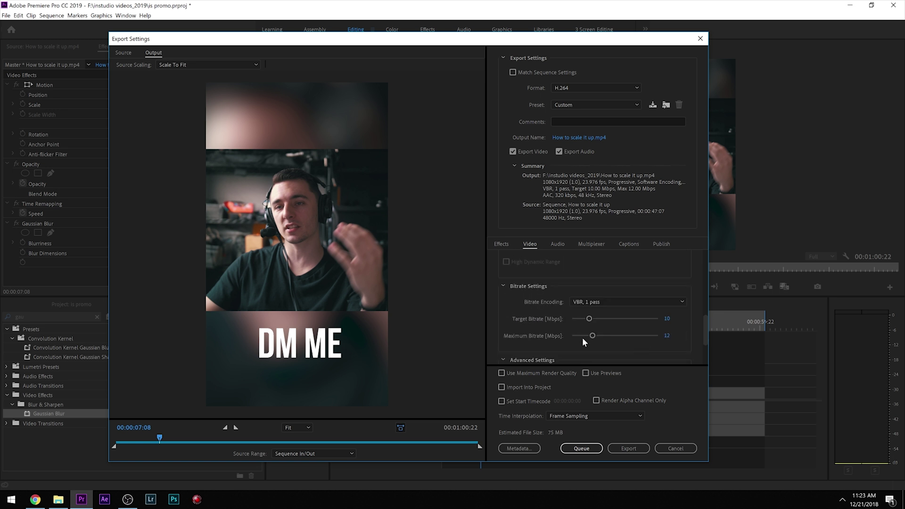
drag(590, 318, 593, 319)
click(687, 451)
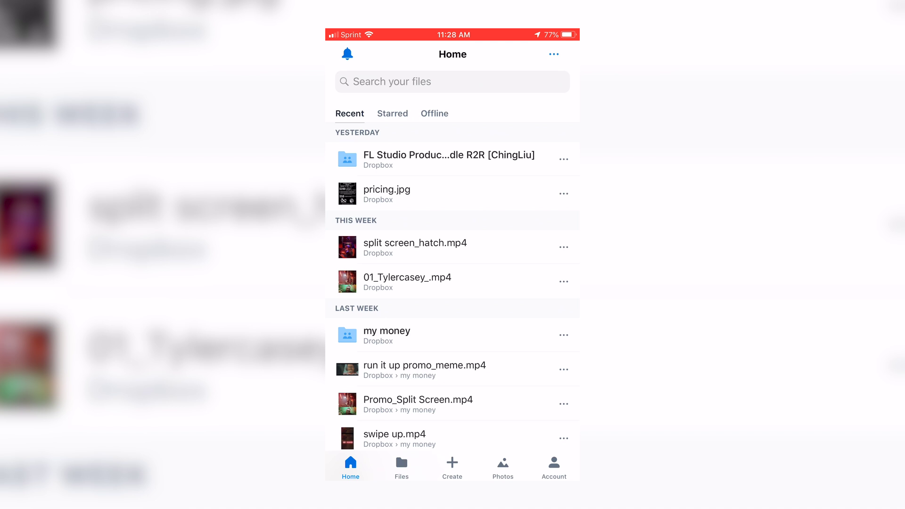
Switch to Dropbox on the phone and export split screen_hatch.mp4 to the device as a saved video.
click(564, 247)
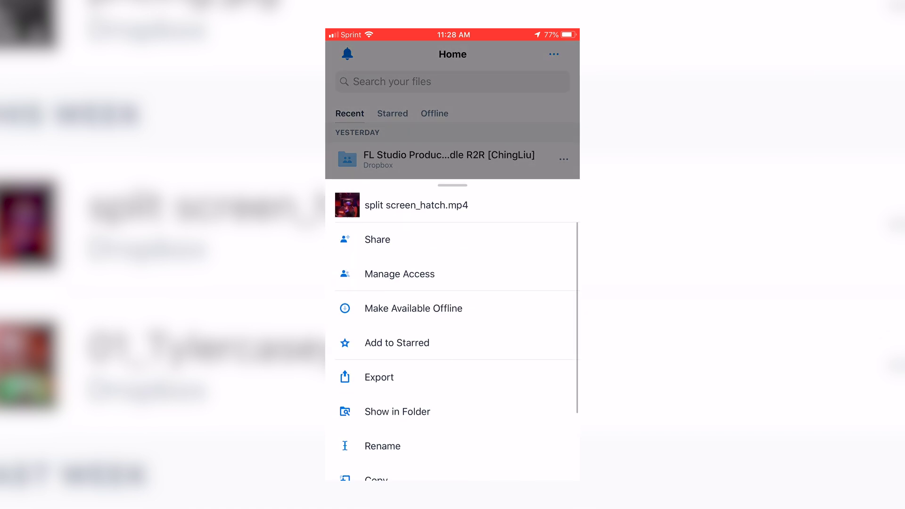
click(379, 377)
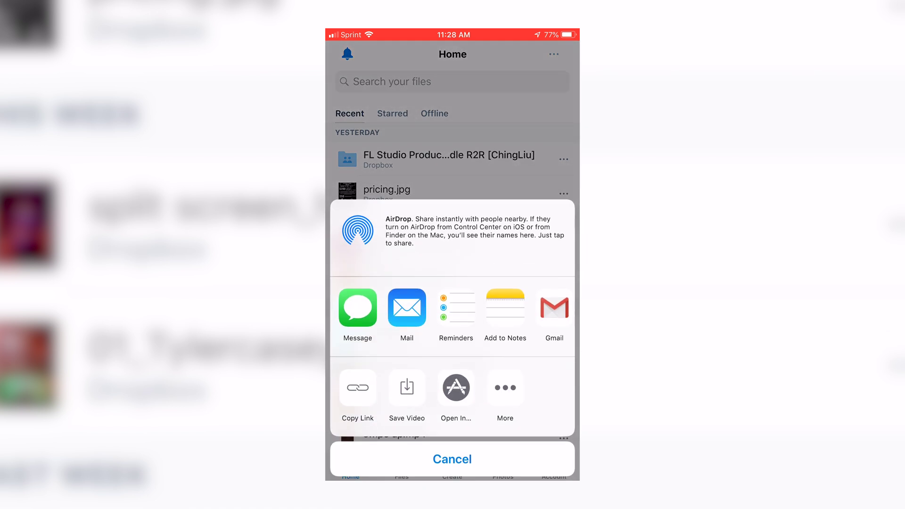
click(407, 391)
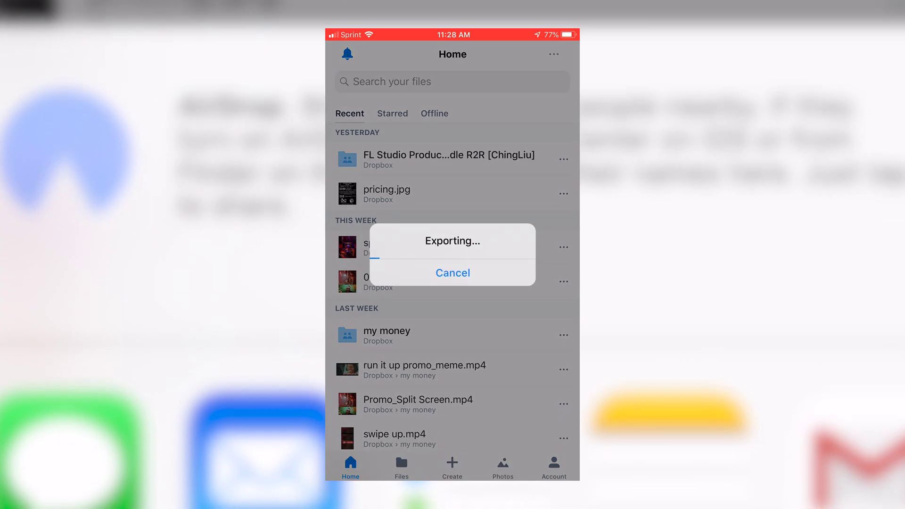
Switch to Google Drive, find Intro.mp4 and send a copy of it to the phone as a saved video.
key(Home)
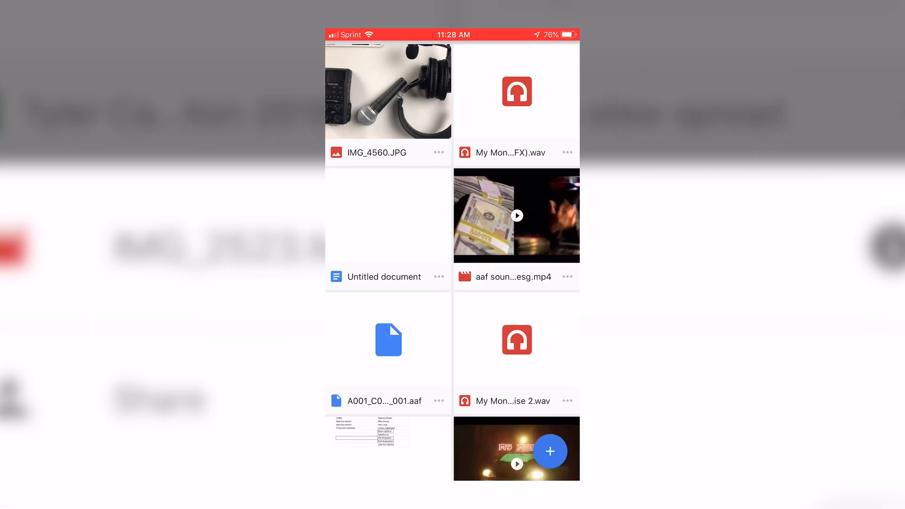
scroll(452, 255, down, 3)
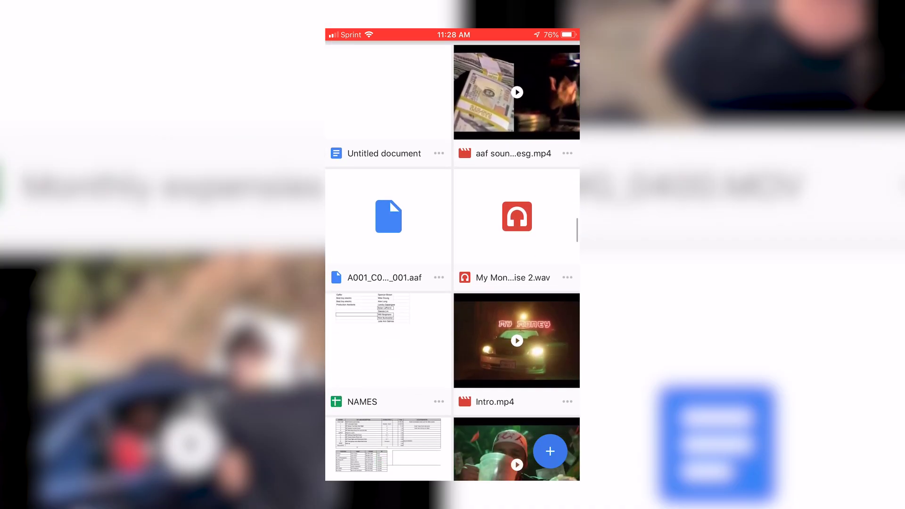
scroll(453, 254, down, 2)
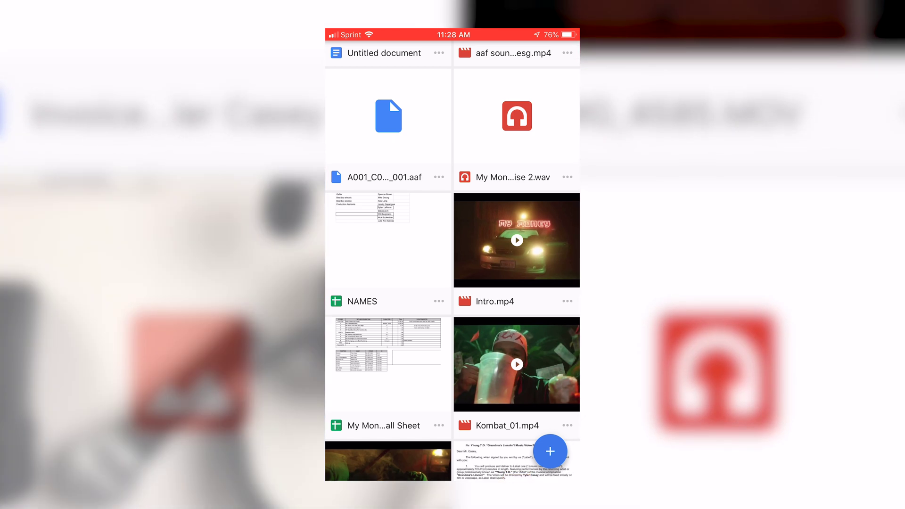
click(567, 301)
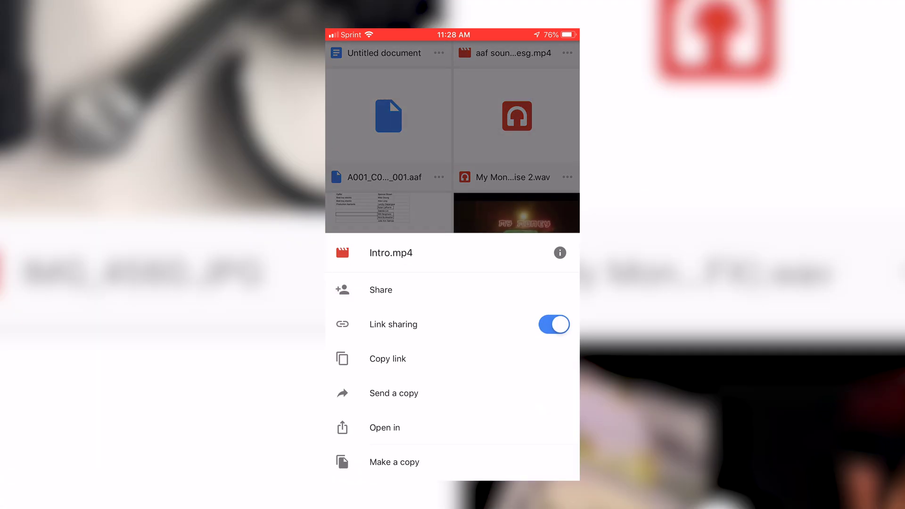
click(393, 393)
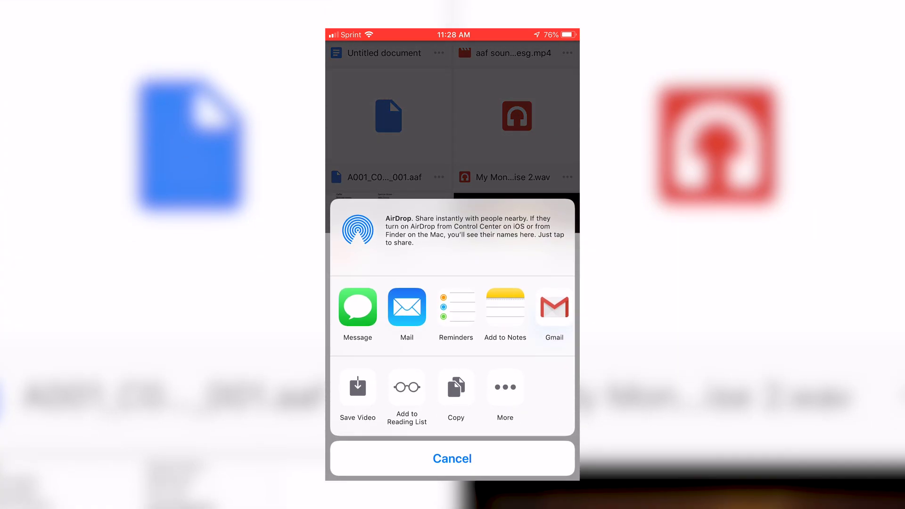
click(357, 396)
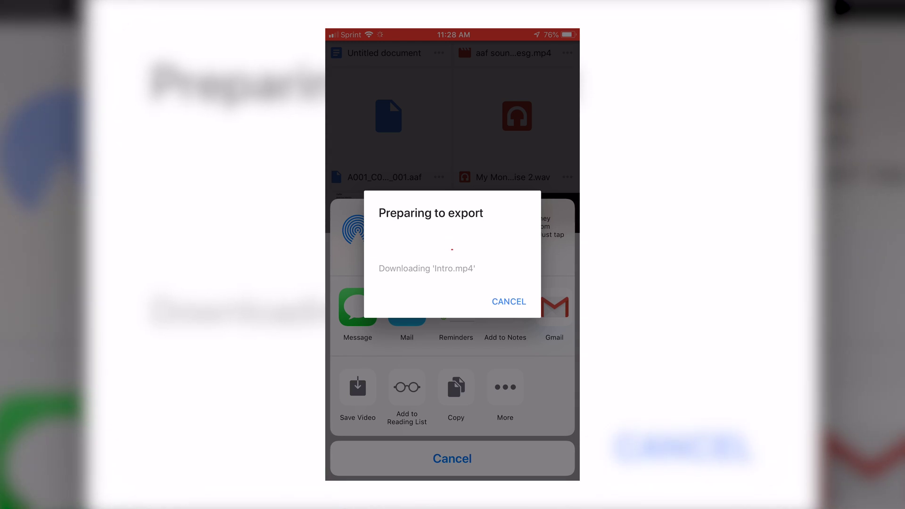
Switch to Instagram, open the split-screen video in a new post and scrub through its frames for the cover.
key(Home)
click(423, 254)
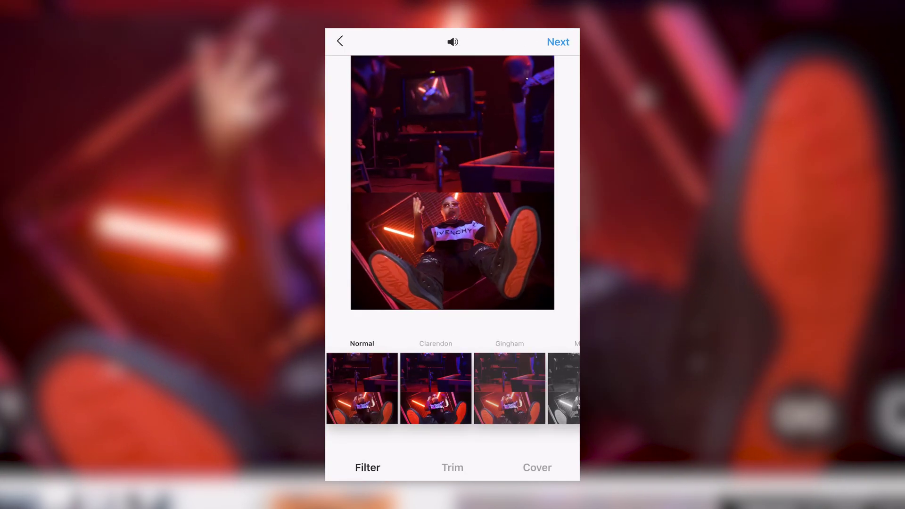
click(402, 381)
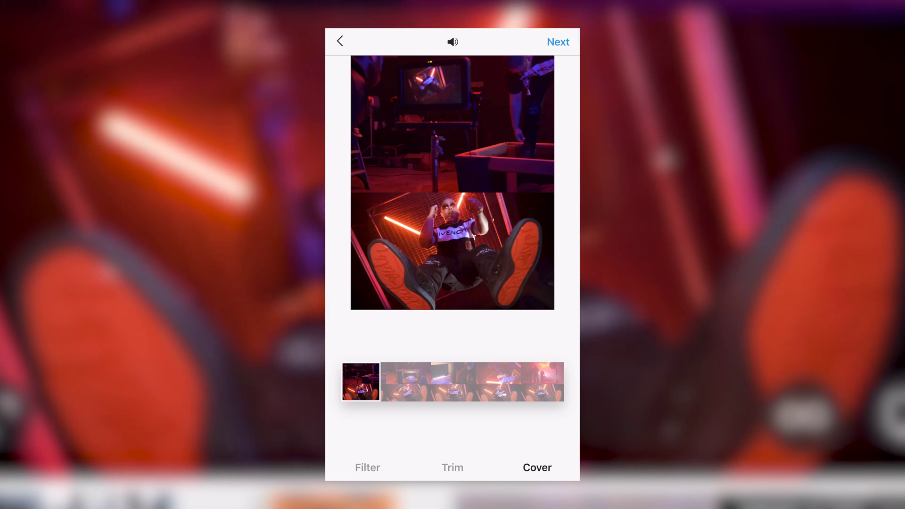
drag(403, 382, 467, 382)
Open the post's clip for trimming, check its start and end handles across the full length, and accept the trim.
click(452, 467)
click(364, 389)
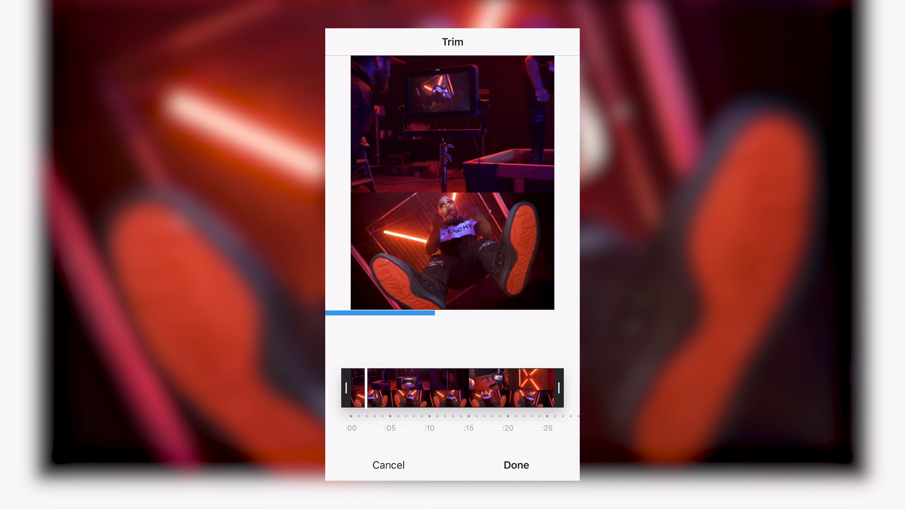
mouse_move(452, 388)
mouse_down()
mouse_move(397, 387)
mouse_move(458, 387)
mouse_up()
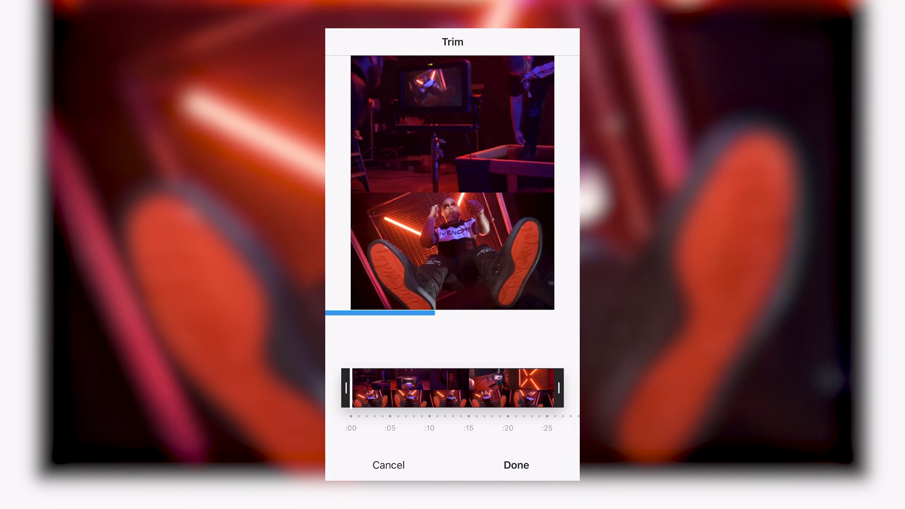
mouse_move(558, 387)
mouse_down()
mouse_move(499, 387)
mouse_move(558, 388)
mouse_up()
click(516, 464)
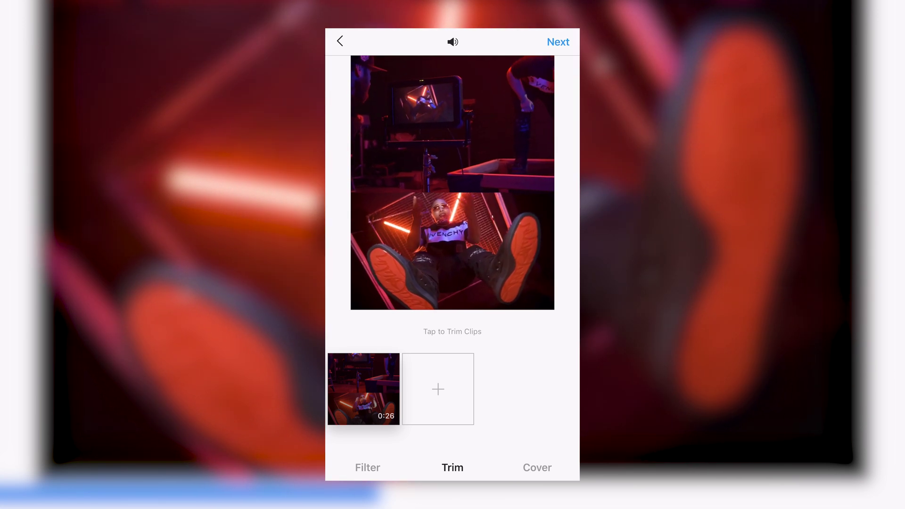
Continue to the post details and enter the placeholder caption Nducjc.
click(557, 41)
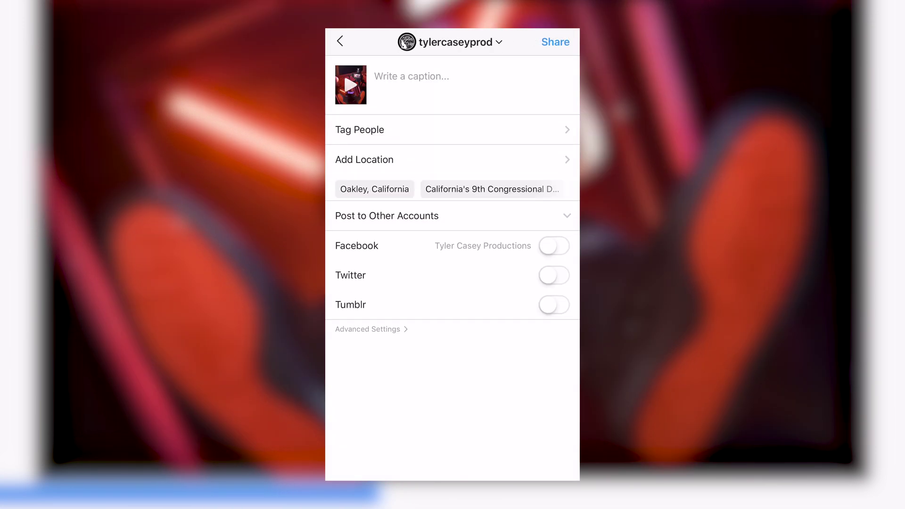
click(411, 76)
text(Nducjc)
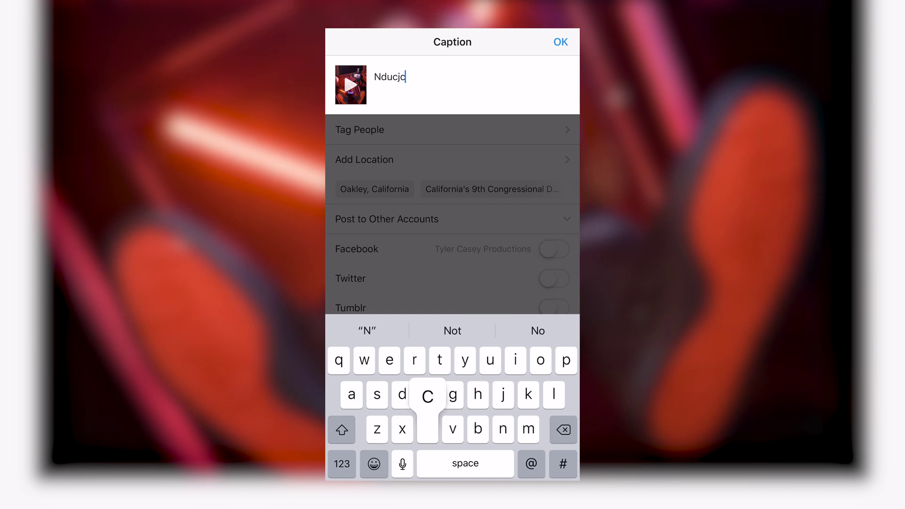